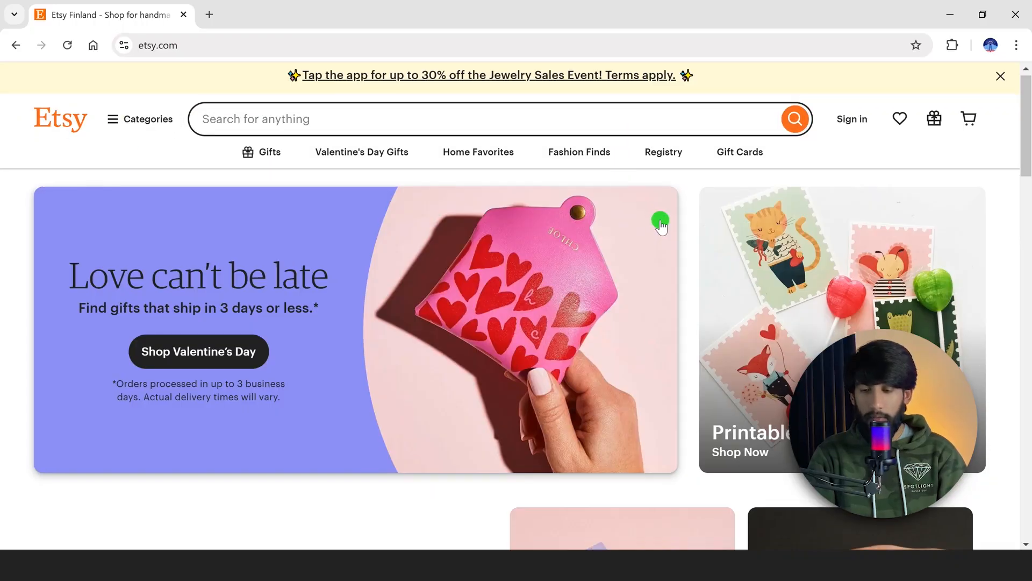
# Browse the featured sections of the Etsy homepage
pyautogui.scroll(-6, 662, 222)
pyautogui.scroll(-5, 624, 225)
pyautogui.scroll(-12, 624, 224)
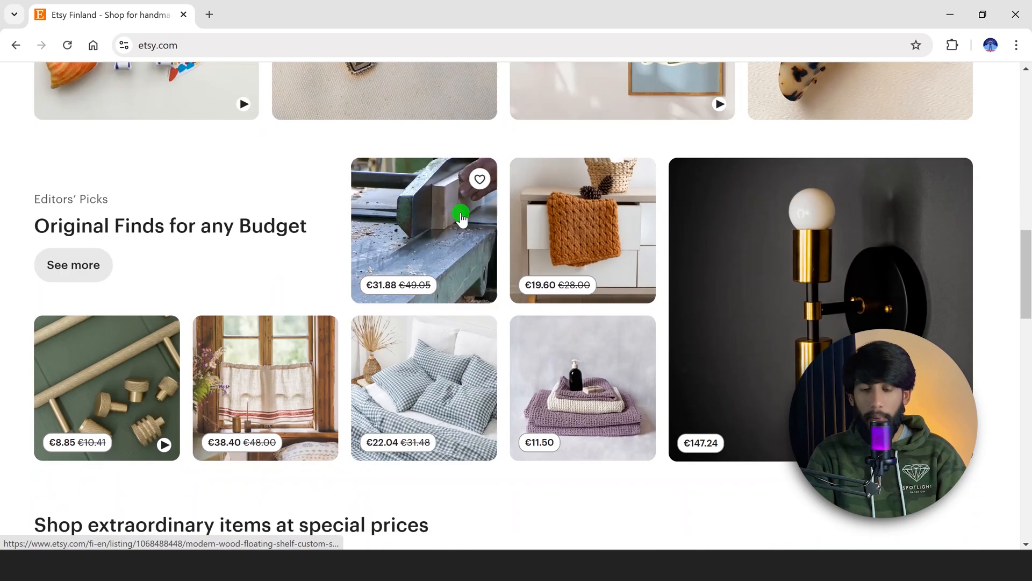
pyautogui.scroll(3, 219, 253)
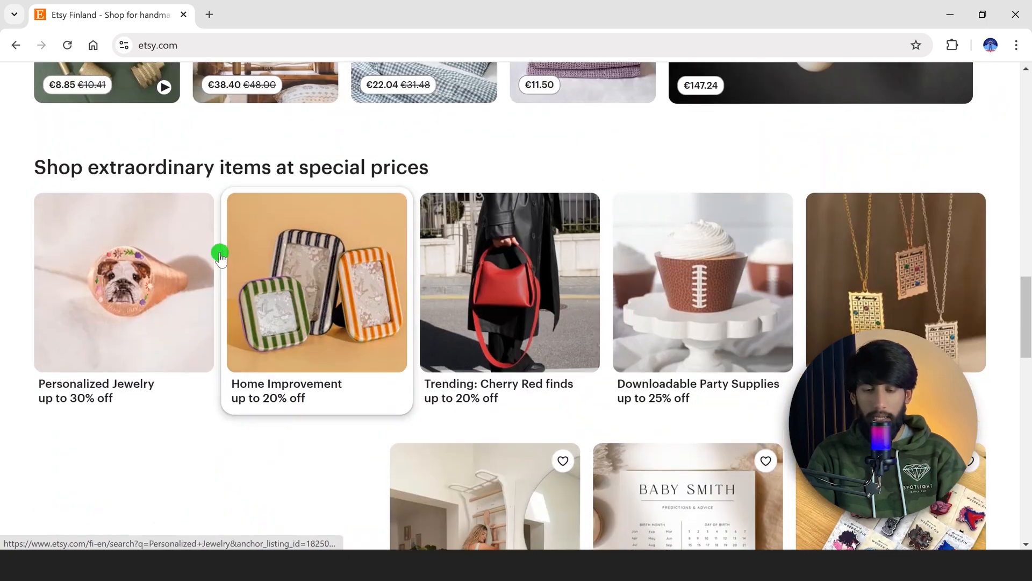
pyautogui.scroll(-12, 632, 290)
pyautogui.scroll(9, 341, 220)
pyautogui.scroll(20, 339, 215)
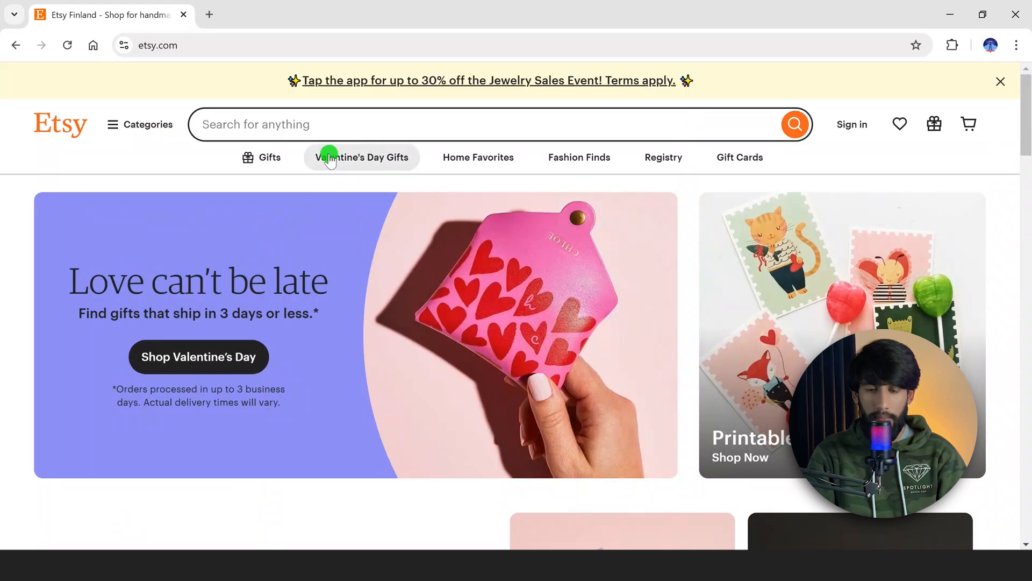
# Open the Vintage Jackets collection from Fashion Finds and browse the listed jackets
pyautogui.click(554, 157)
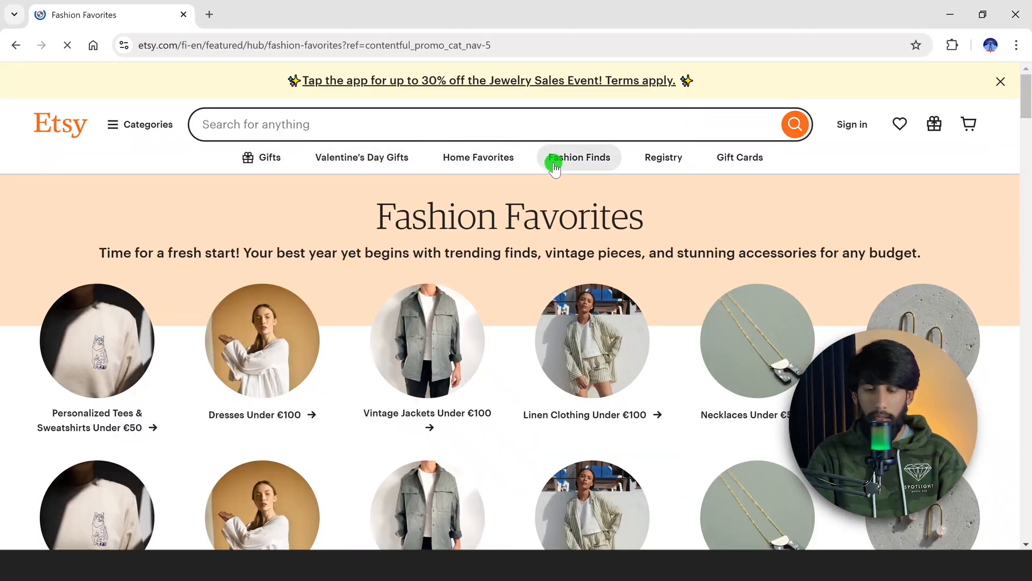
pyautogui.scroll(-5, 514, 204)
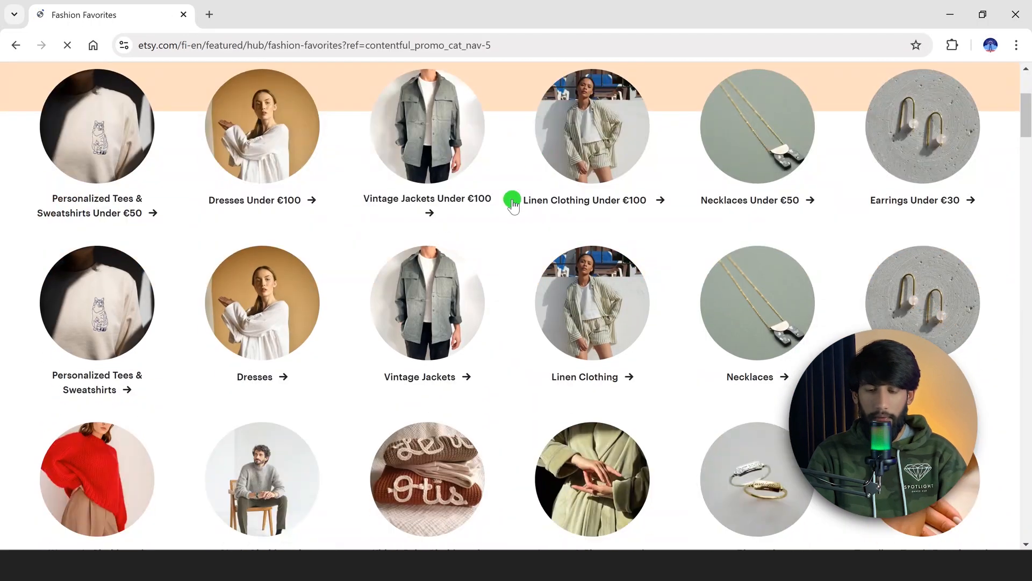
pyautogui.click(433, 317)
pyautogui.scroll(-1, 495, 363)
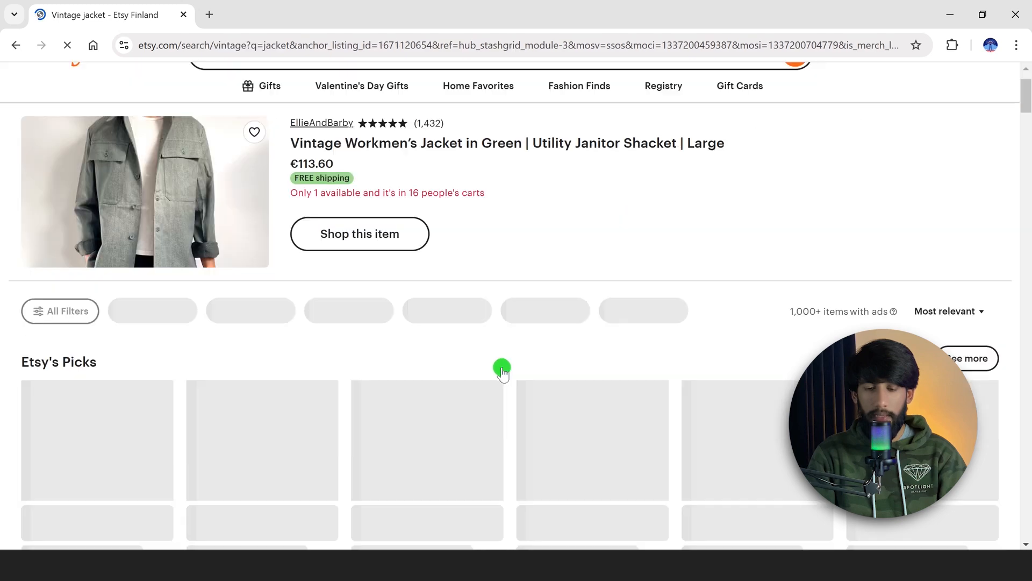
pyautogui.scroll(-10, 502, 371)
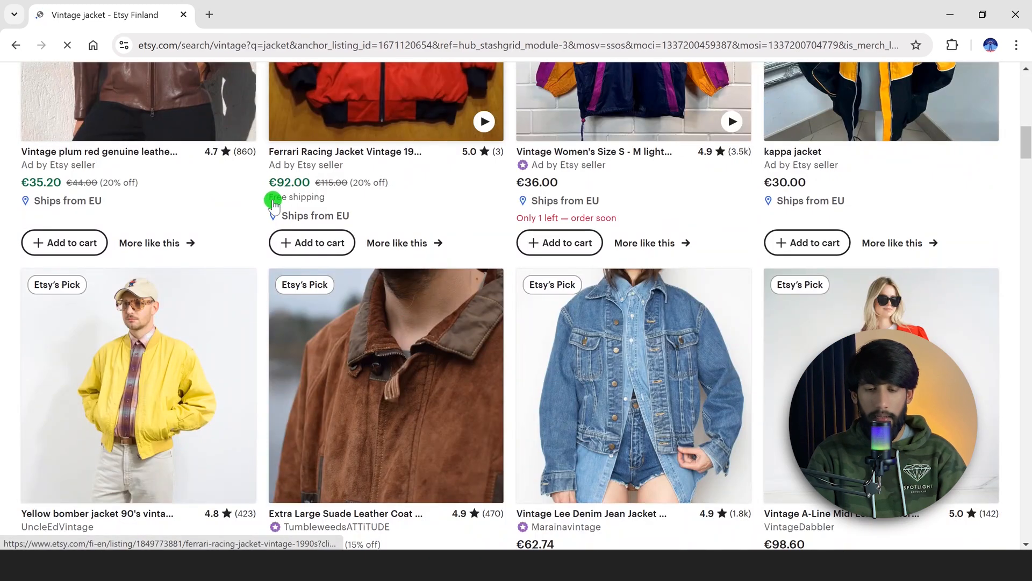
pyautogui.scroll(-8, 461, 284)
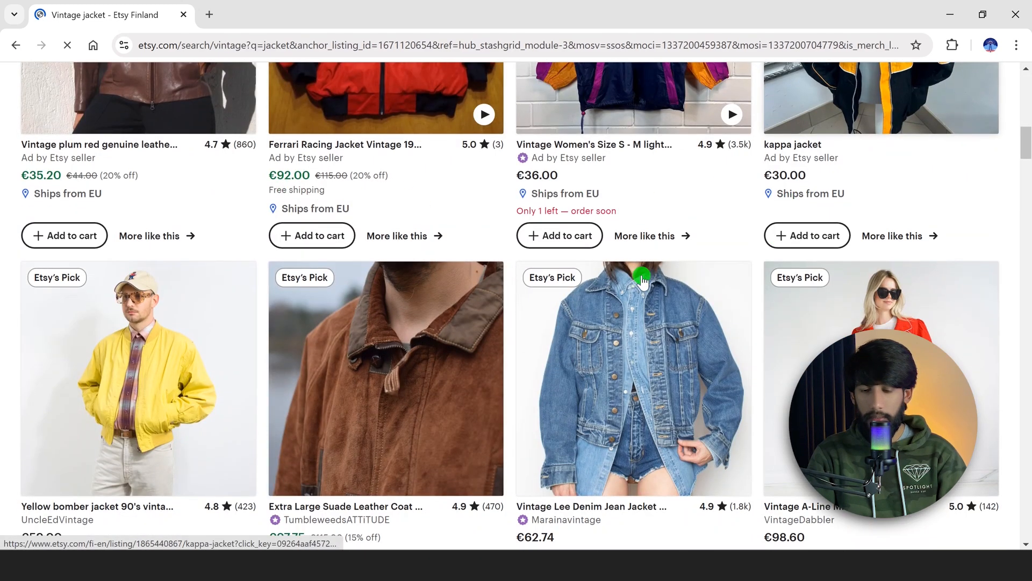
pyautogui.scroll(-5, 461, 283)
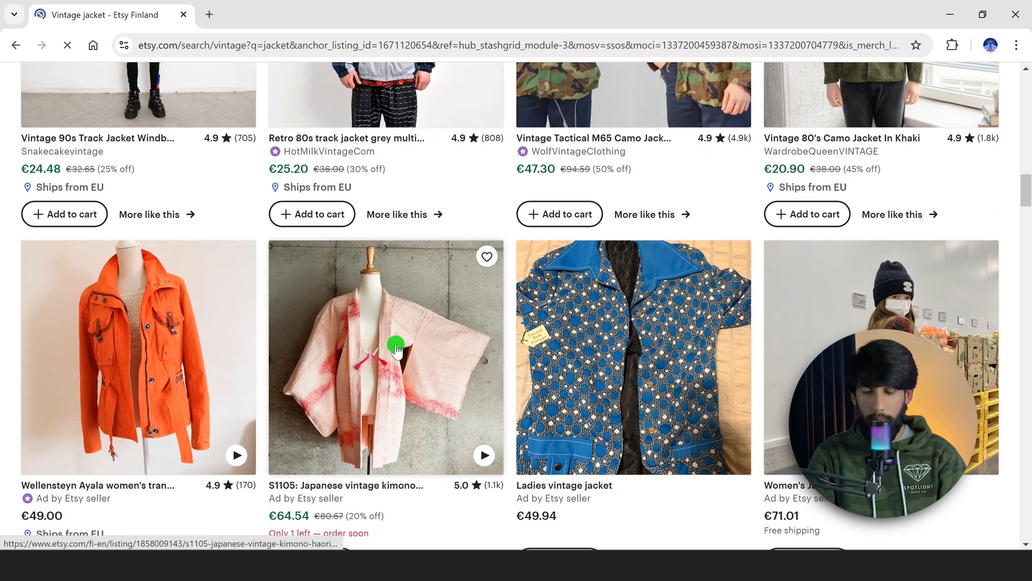
pyautogui.scroll(-3, 398, 345)
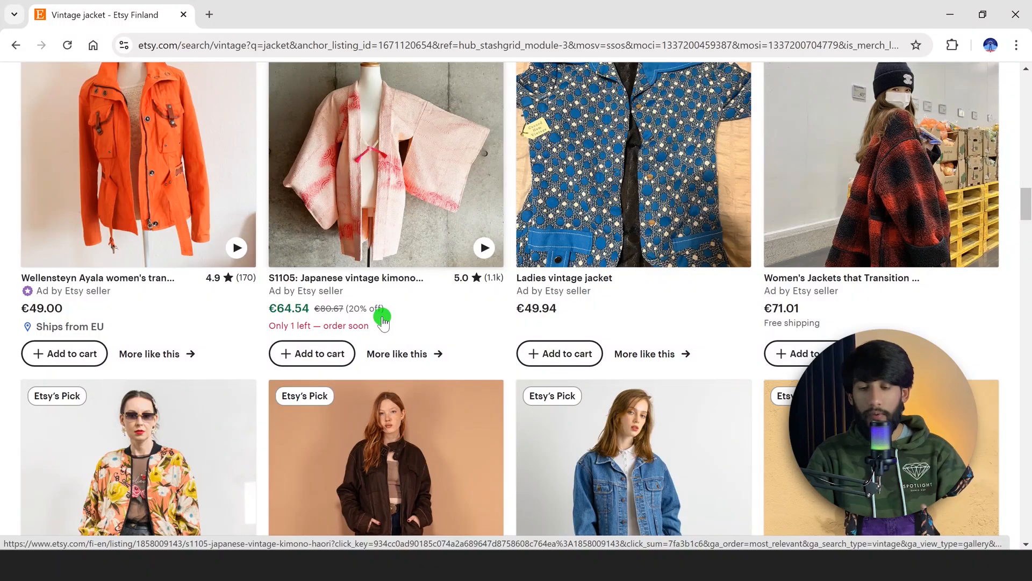
pyautogui.scroll(20, 385, 317)
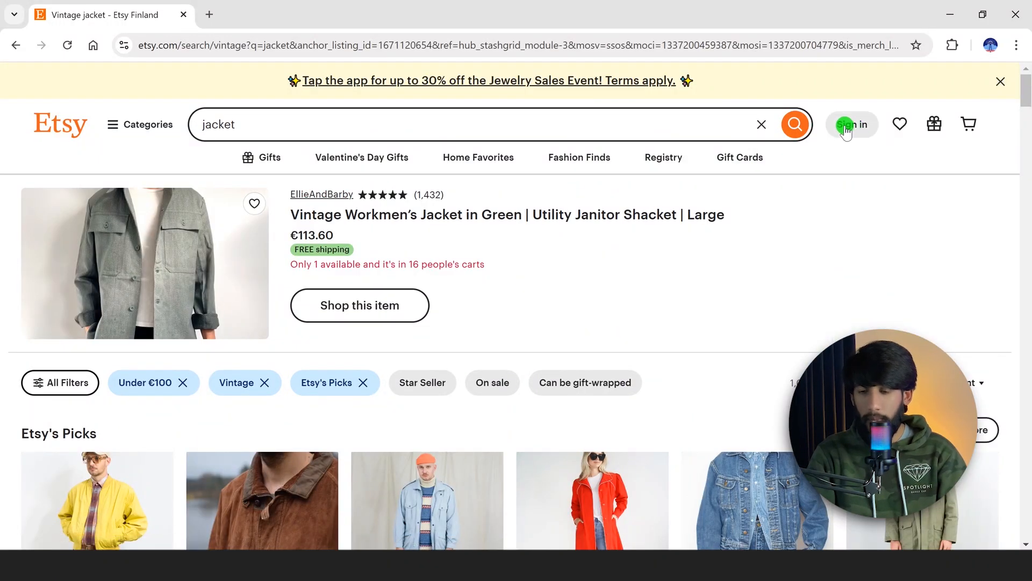
# Register a new Etsy account using the Continue with Google option
pyautogui.click(859, 128)
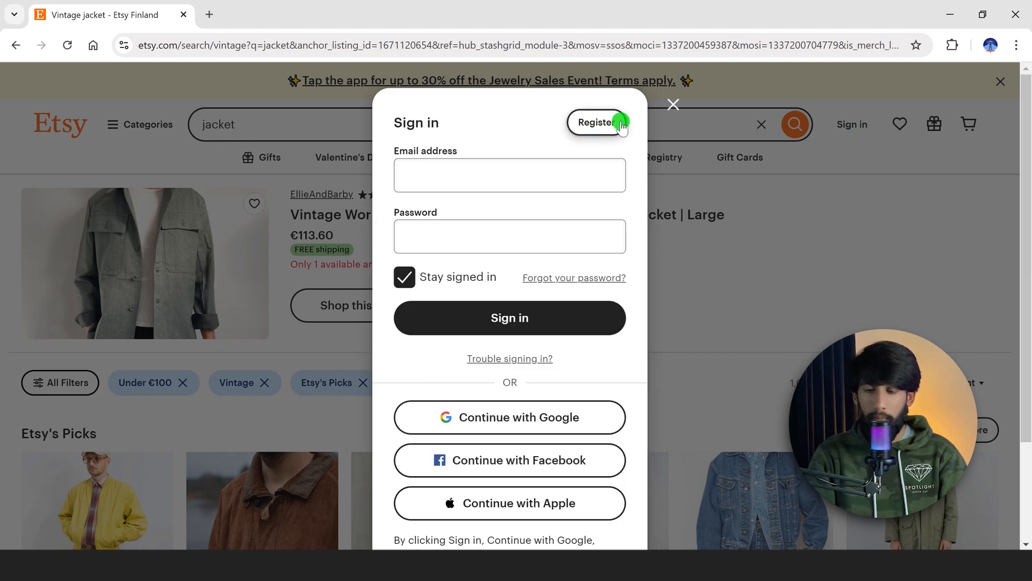
pyautogui.click(605, 124)
pyautogui.scroll(-3, 556, 180)
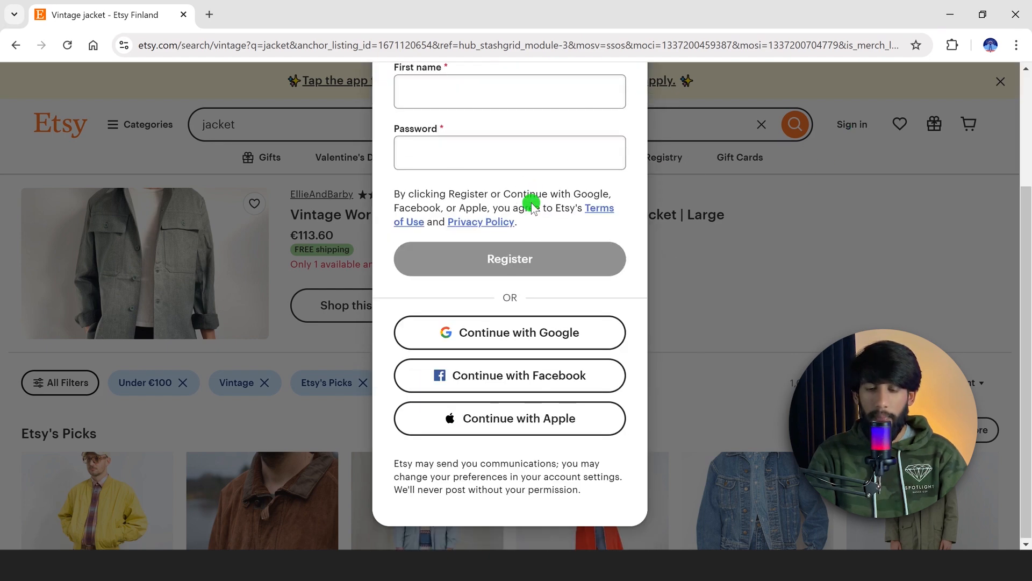
pyautogui.scroll(3, 523, 191)
pyautogui.scroll(-3, 527, 149)
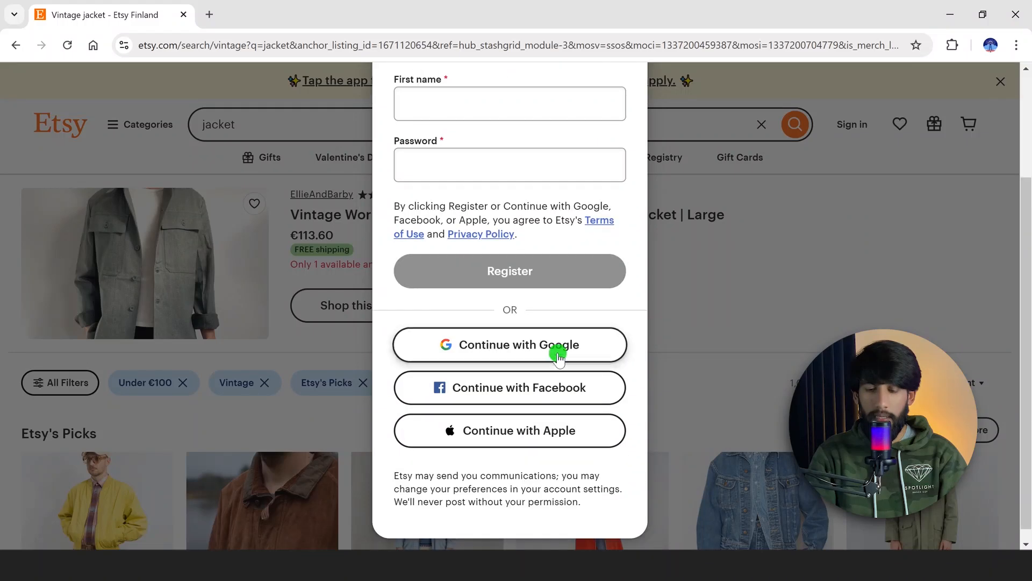
pyautogui.click(516, 339)
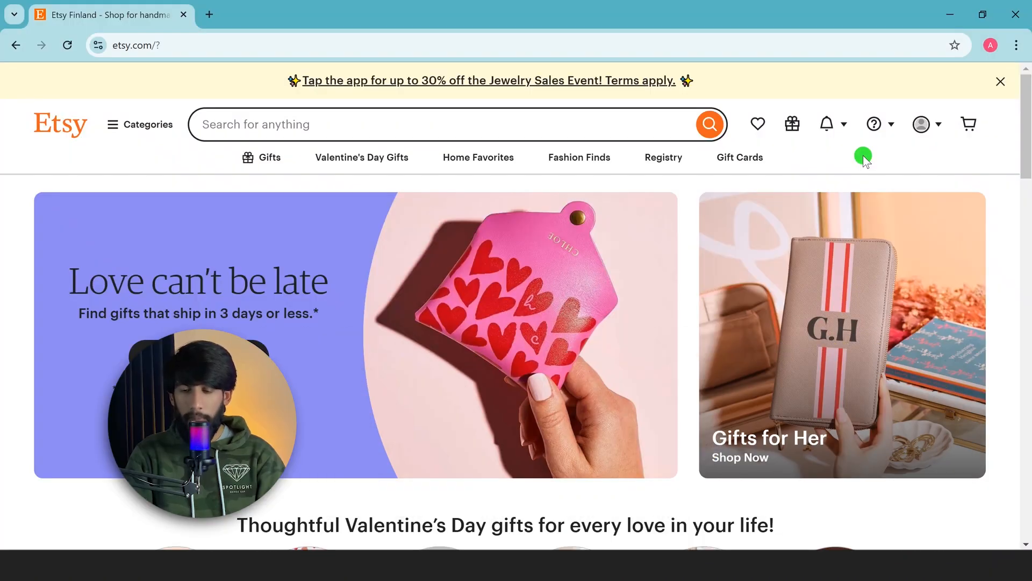
# Open Sell on Etsy from the account menu
pyautogui.scroll(-5, 863, 156)
pyautogui.scroll(5, 863, 156)
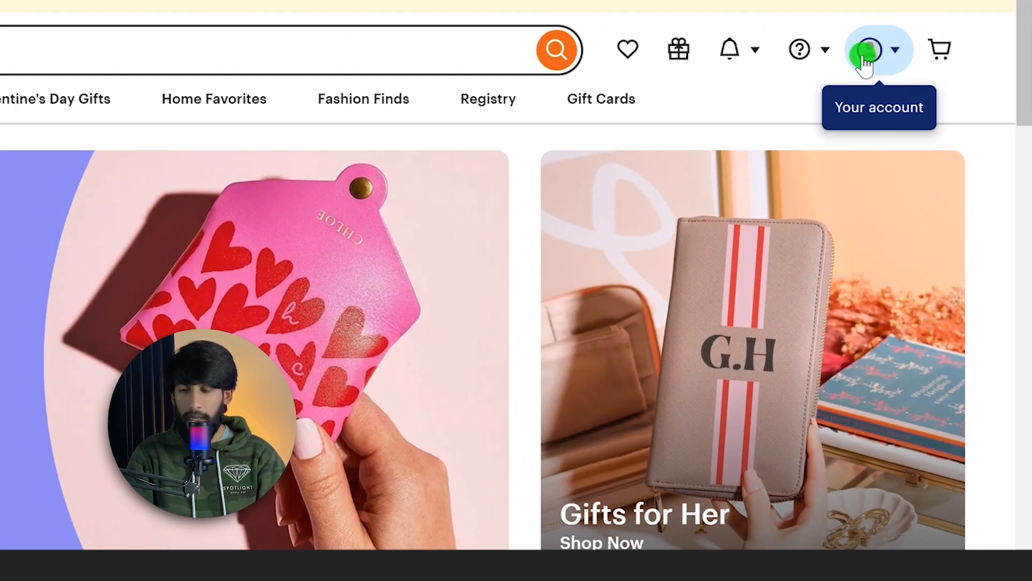
pyautogui.click(893, 60)
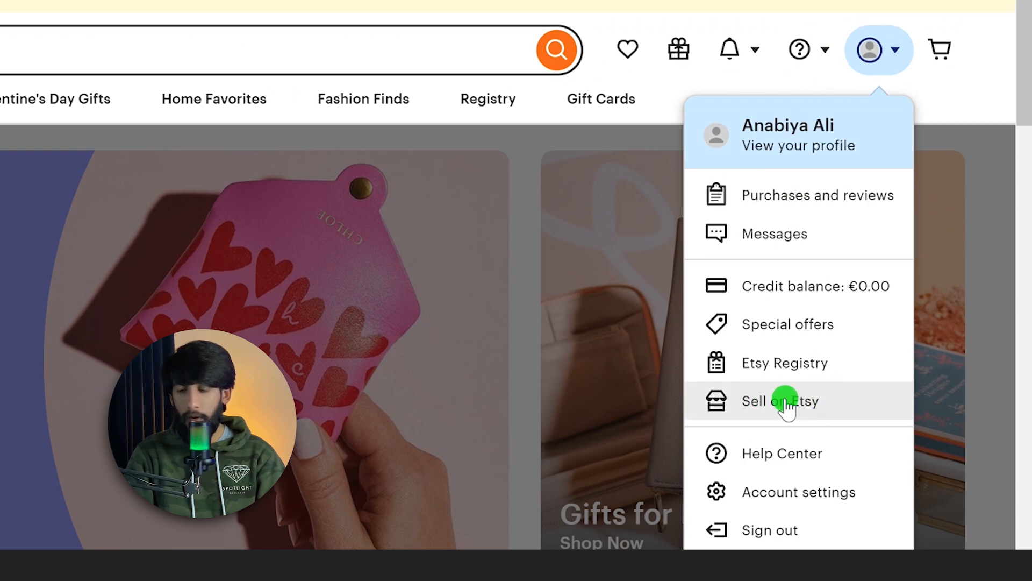
pyautogui.click(826, 398)
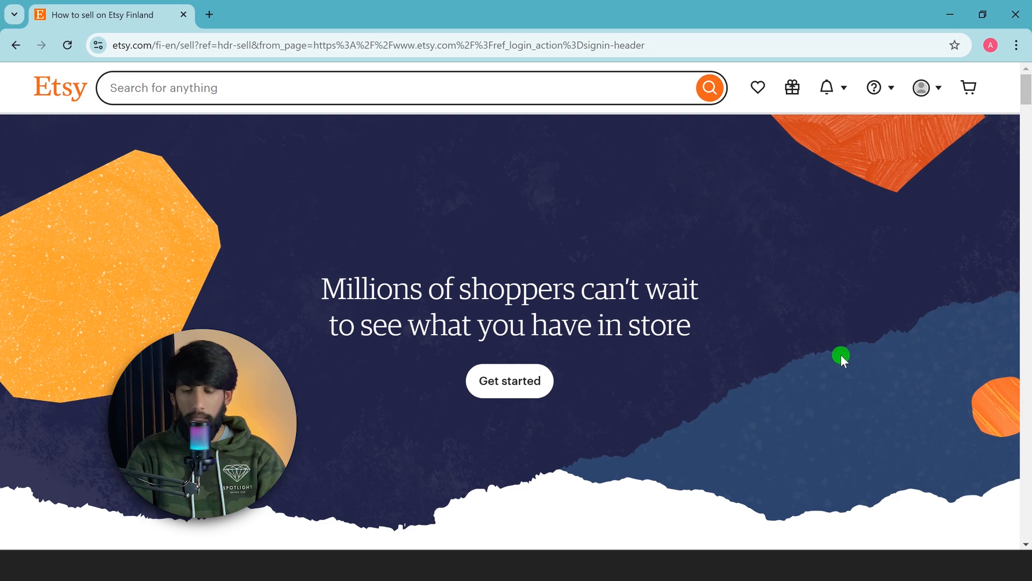
# Start the seller onboarding and read through the welcome overview of shop setup steps
pyautogui.scroll(-3, 237, 201)
pyautogui.scroll(1, 346, 217)
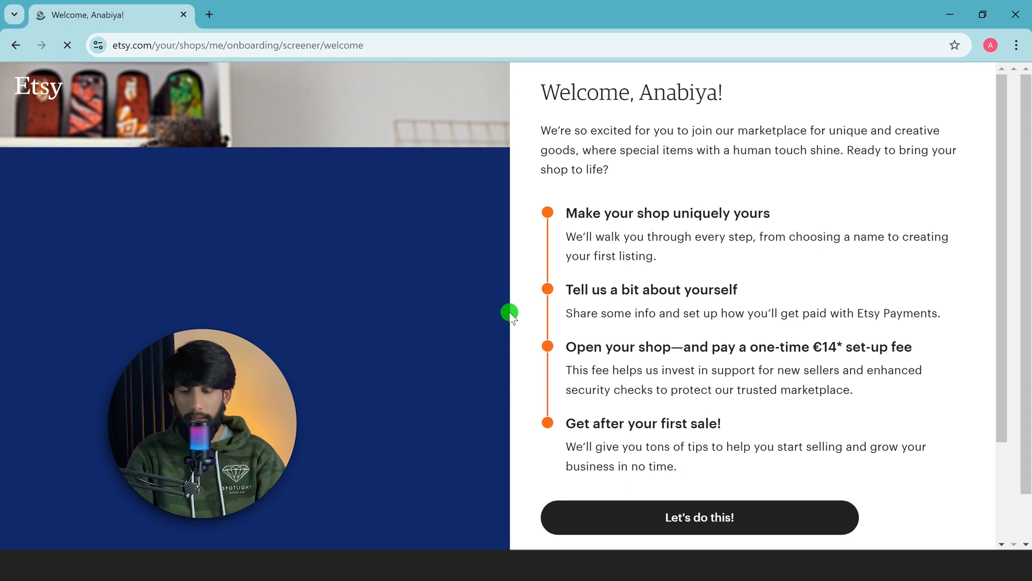
pyautogui.moveTo(536, 101); pyautogui.dragTo(682, 96)
pyautogui.scroll(-1, 749, 214)
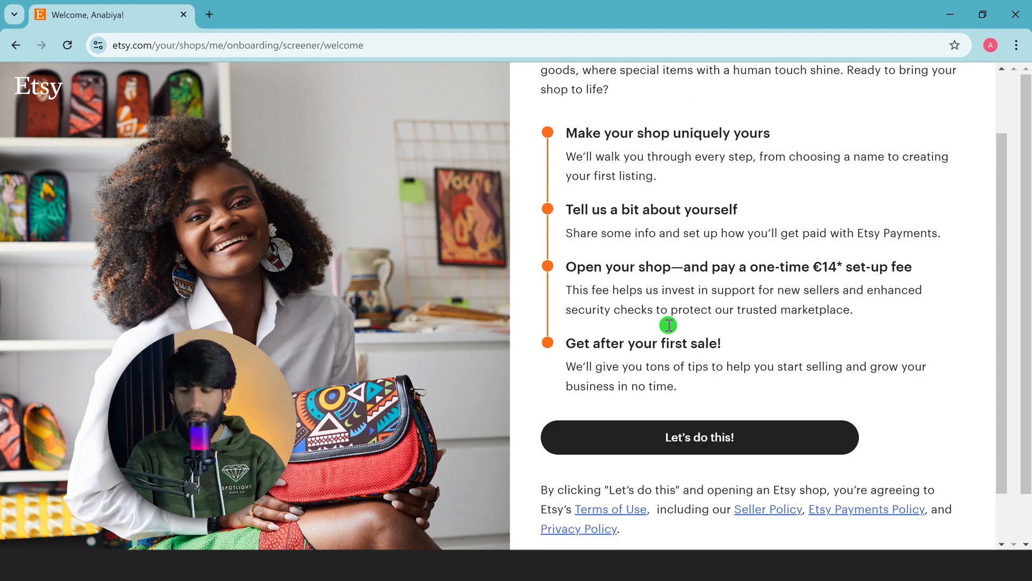
pyautogui.scroll(1, 669, 325)
pyautogui.scroll(-2, 666, 333)
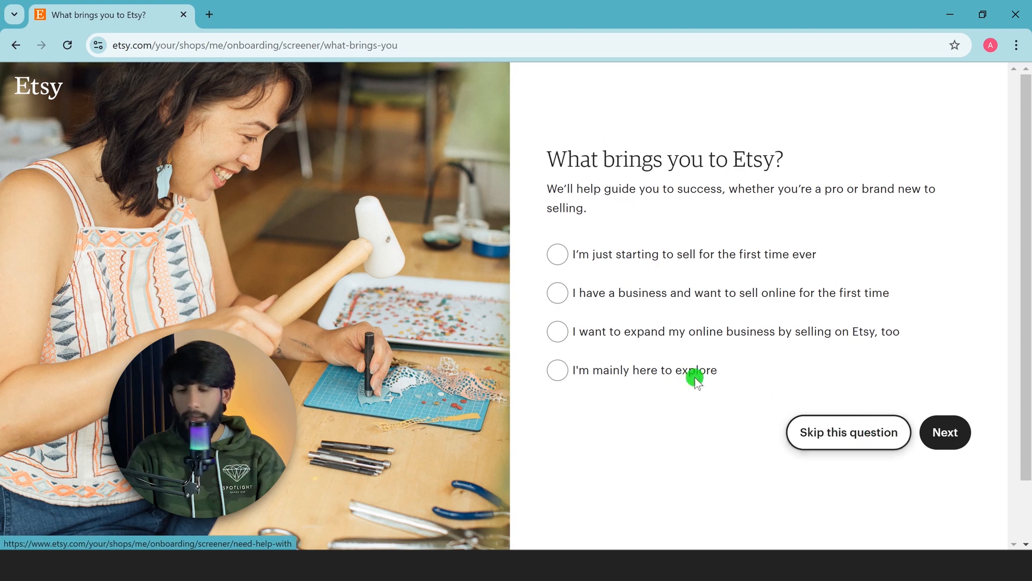
# Skip the 'What brings you to Etsy?' question, then choose Selling online as a help topic and continue
pyautogui.click(879, 434)
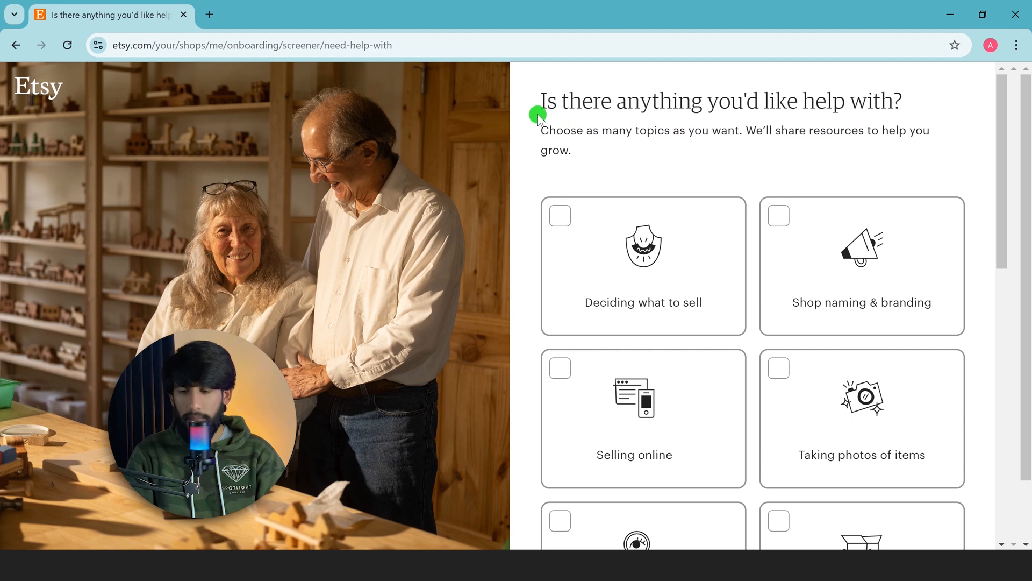
pyautogui.scroll(-4, 767, 156)
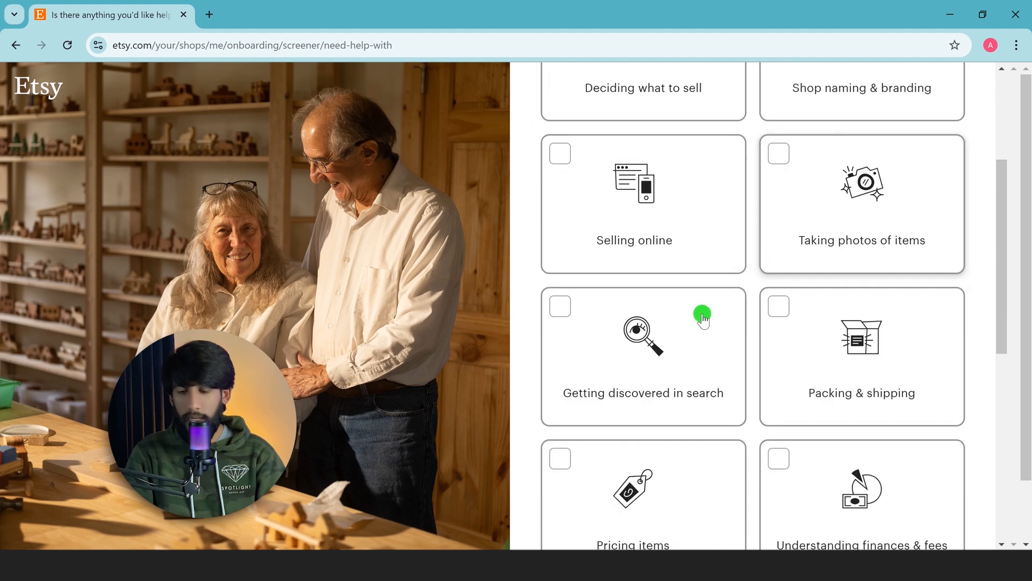
pyautogui.click(561, 156)
pyautogui.scroll(-10, 686, 248)
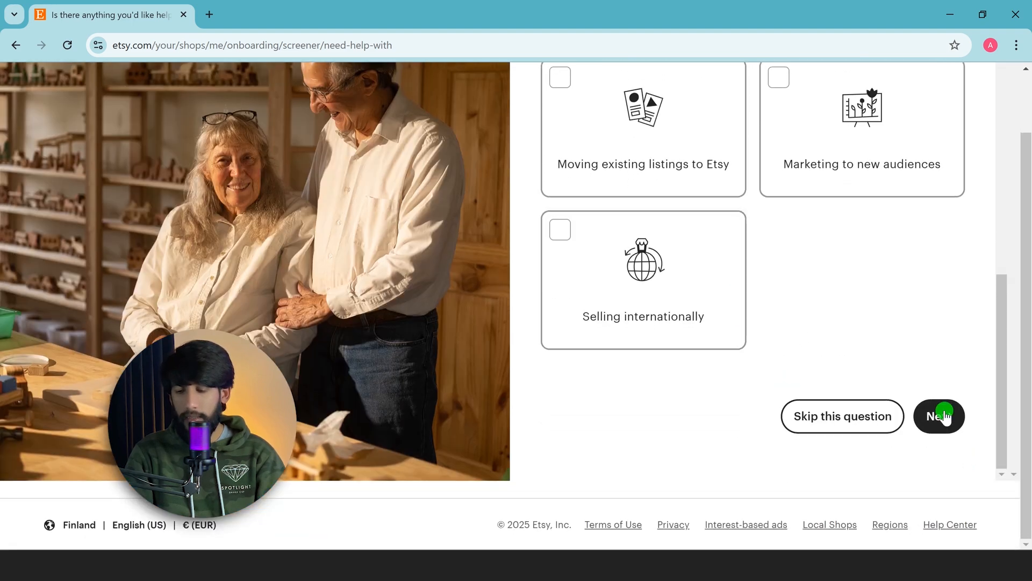
pyautogui.click(942, 417)
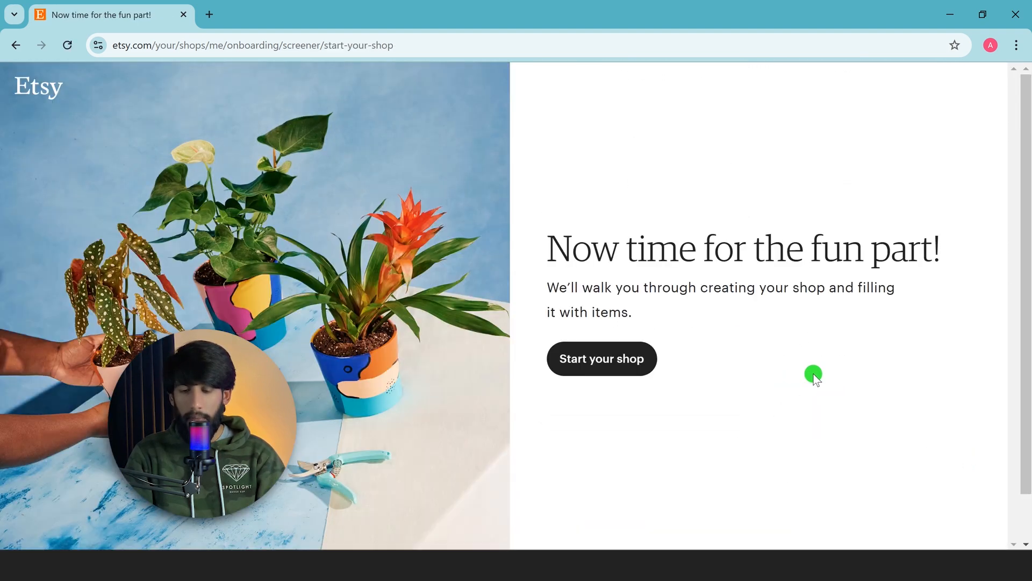
# Start the shop setup and set the shop country to Pakistan
pyautogui.click(621, 366)
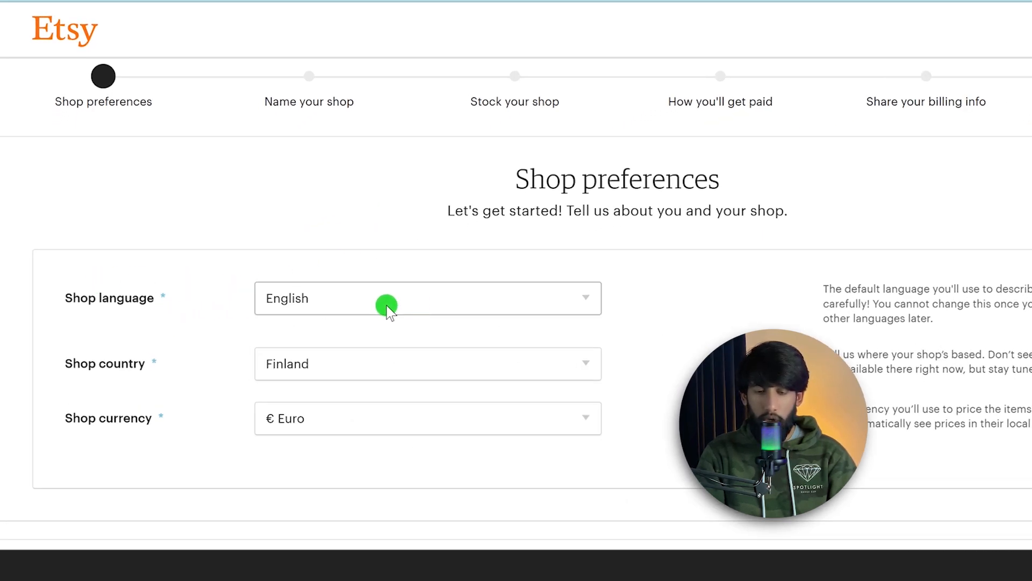
pyautogui.scroll(-1, 423, 299)
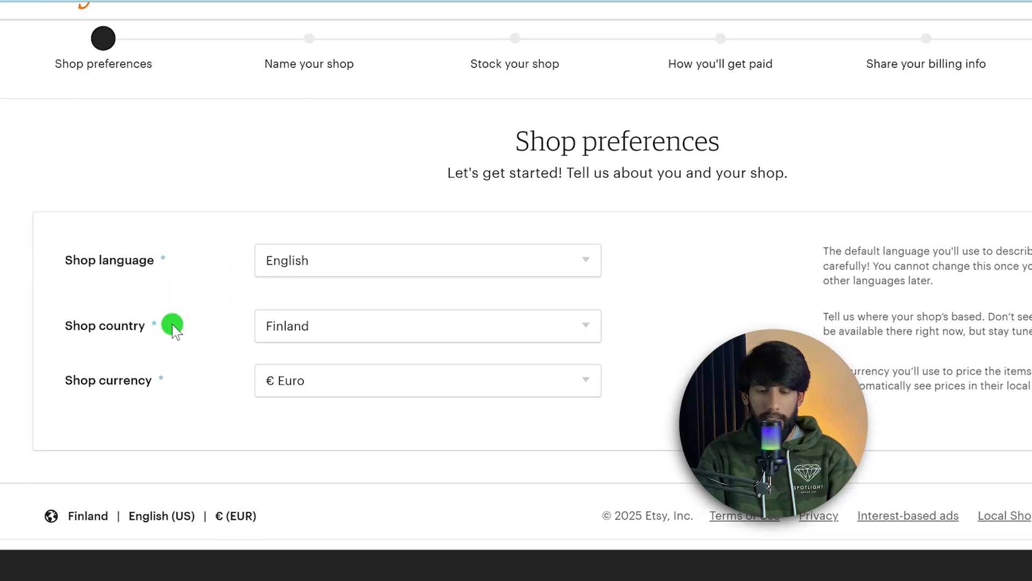
pyautogui.click(361, 326)
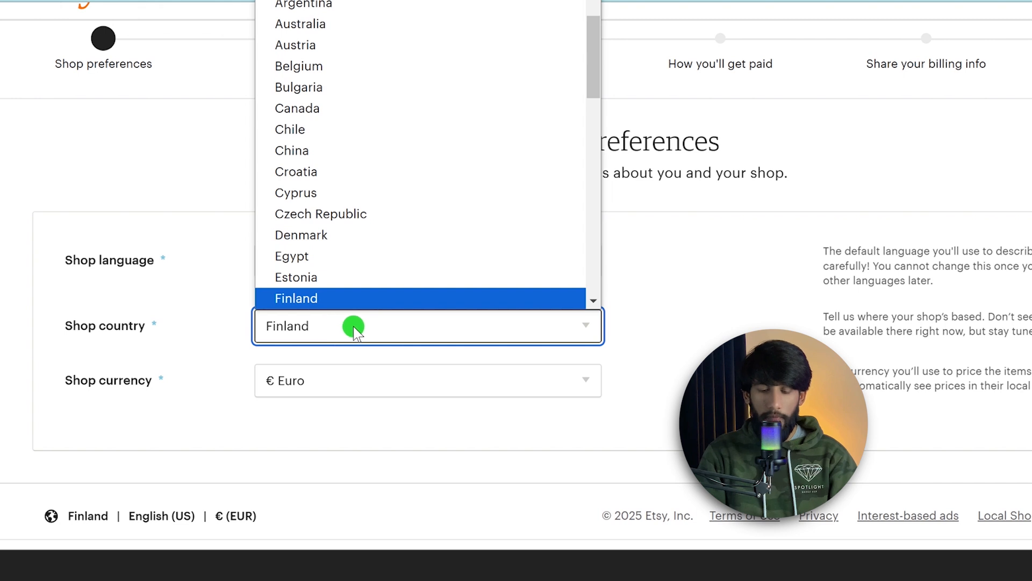
pyautogui.press('p')
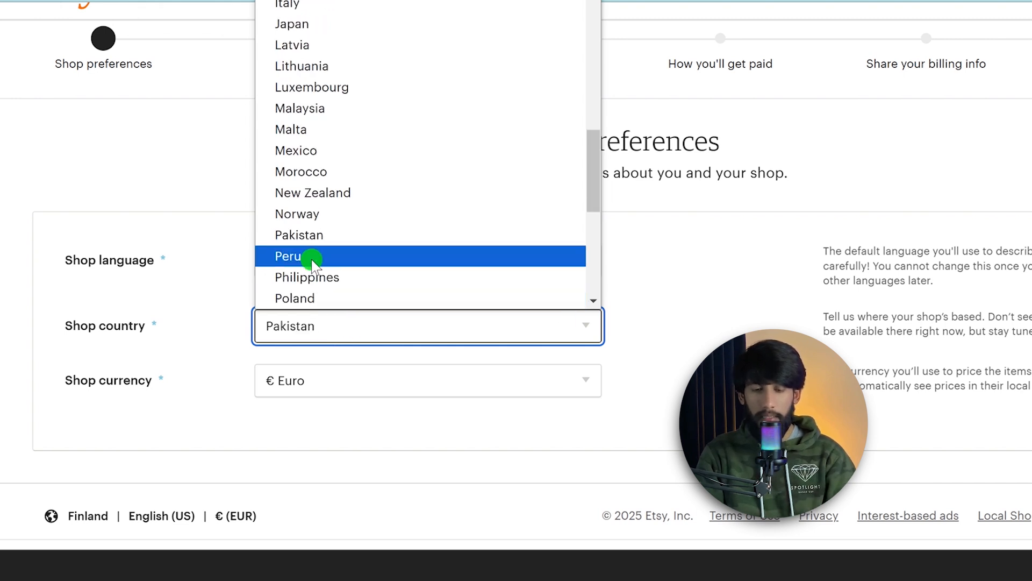
pyautogui.press('p')
pyautogui.press('p')
pyautogui.scroll(7, 315, 262)
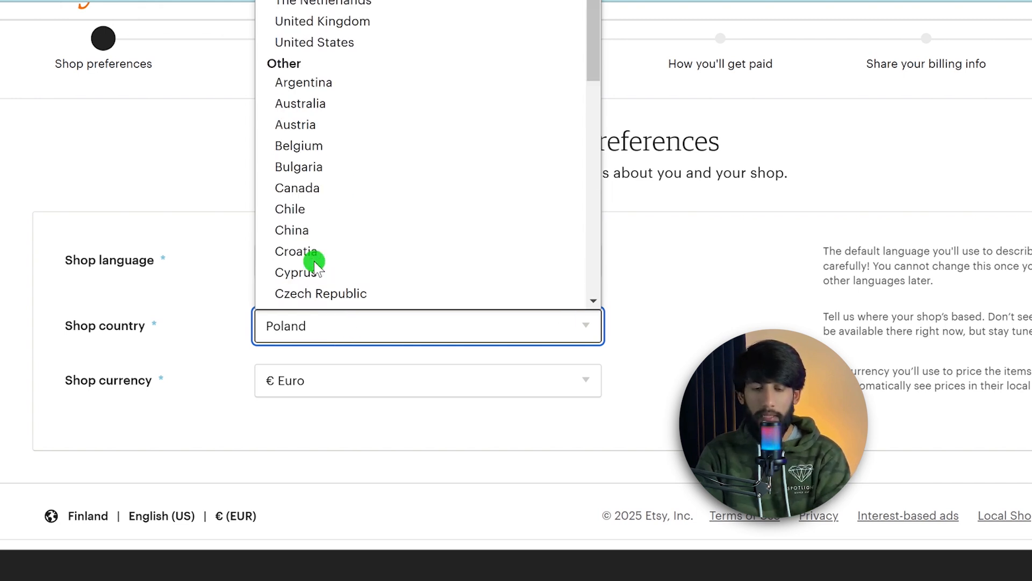
pyautogui.press('p')
pyautogui.press('e')
pyautogui.click(311, 276)
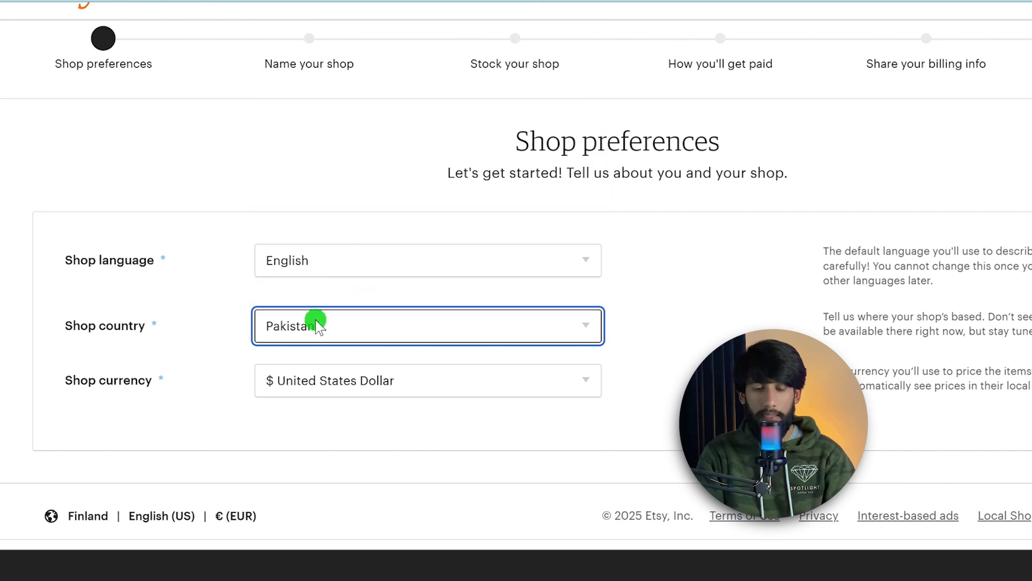
# Set the shop currency to United States Dollar and save the shop preferences
pyautogui.click(387, 380)
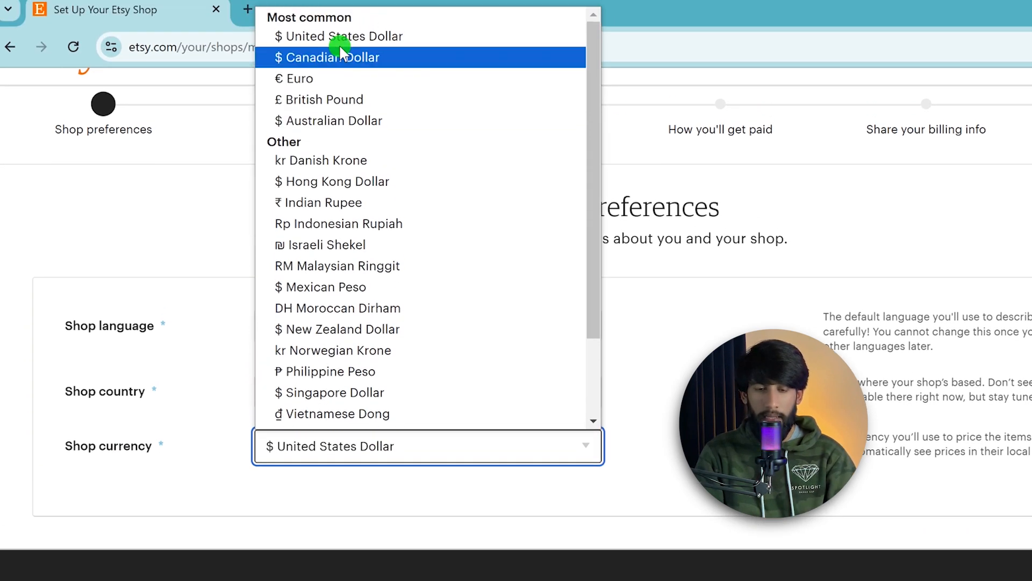
pyautogui.click(329, 38)
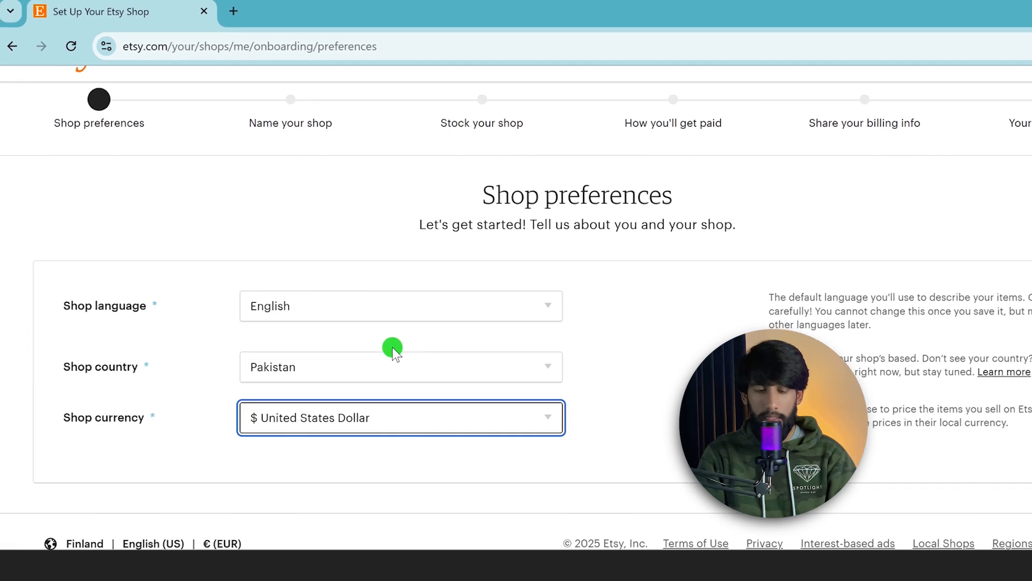
pyautogui.scroll(1, 436, 411)
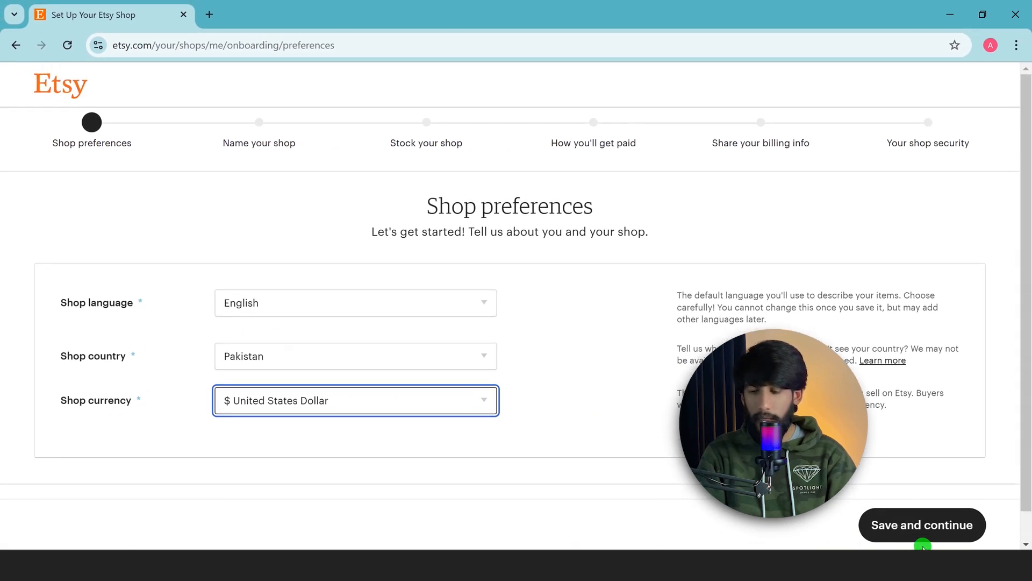
pyautogui.click(935, 522)
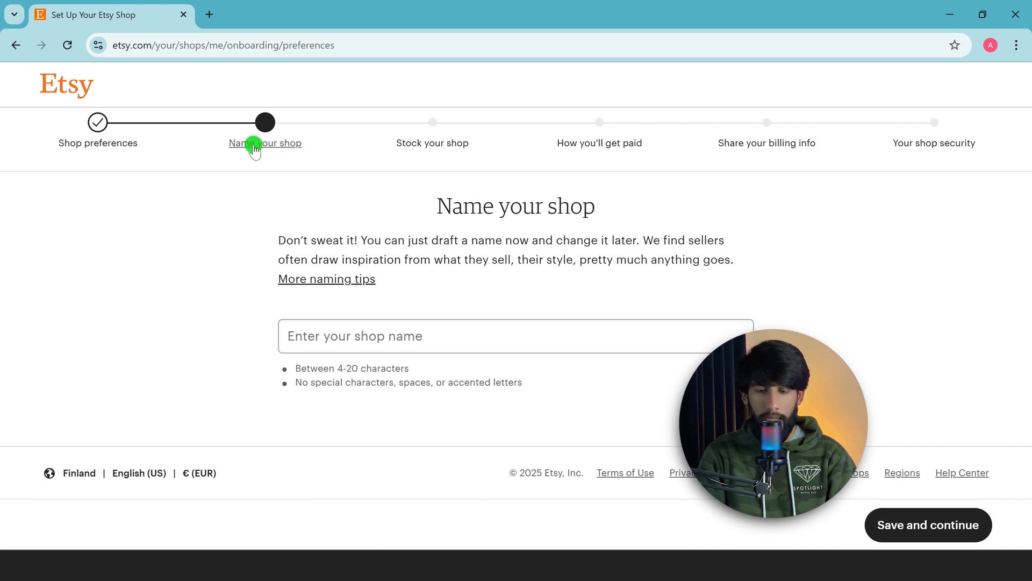
# Name the shop qsmshopwala and save to continue
pyautogui.click(417, 340)
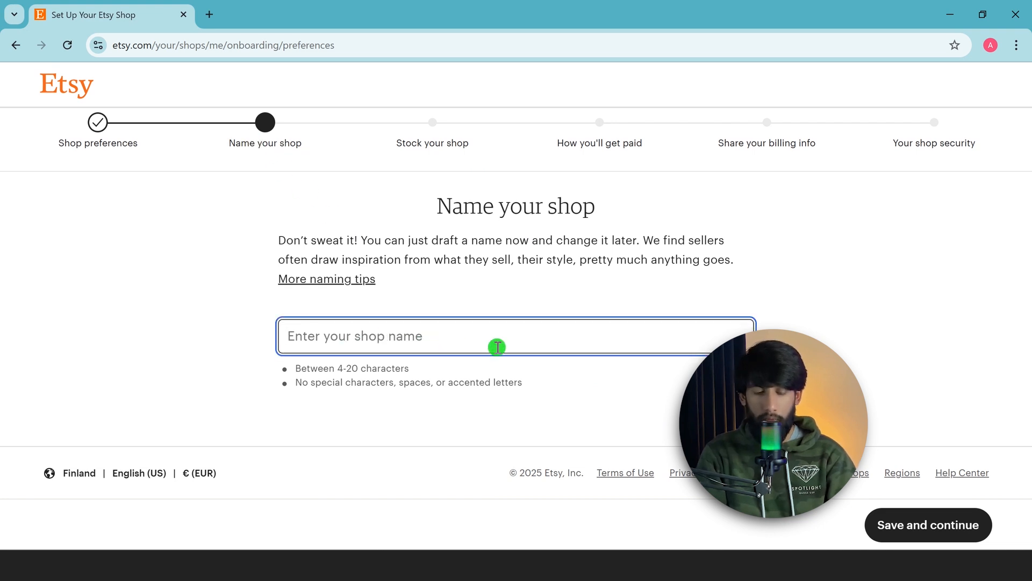
pyautogui.write('qsm')
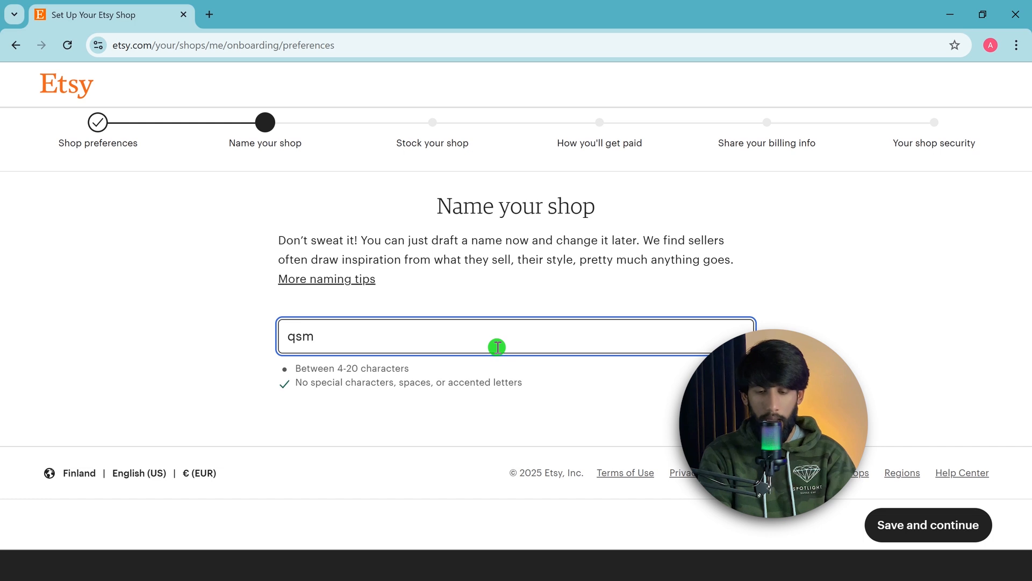
pyautogui.write('shopwa')
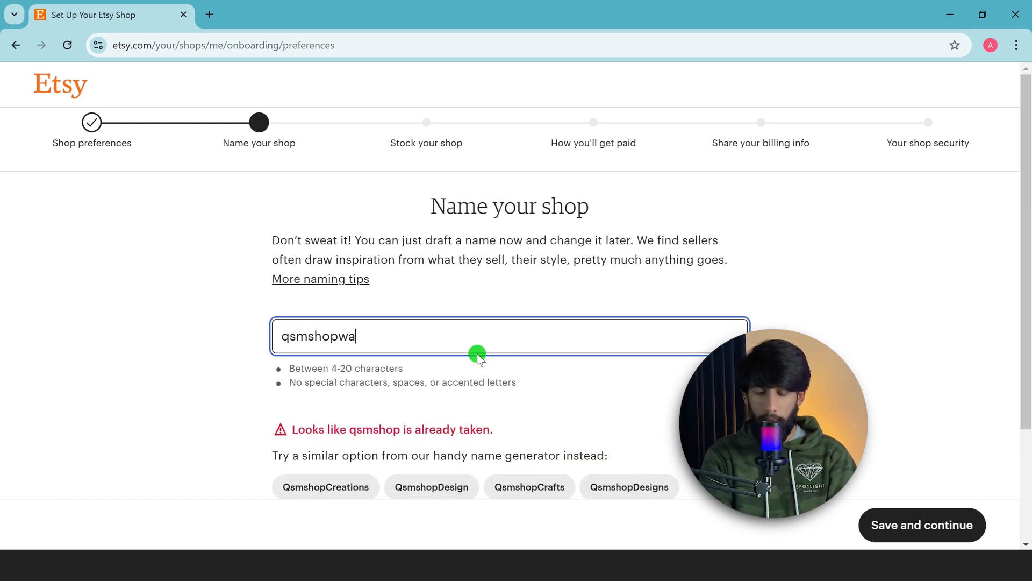
pyautogui.write('la')
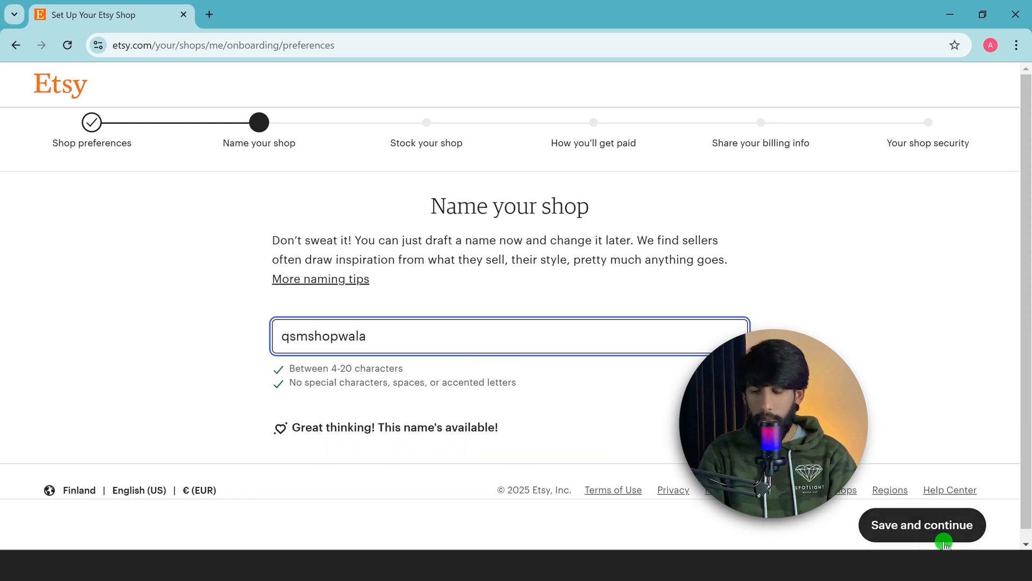
pyautogui.click(929, 525)
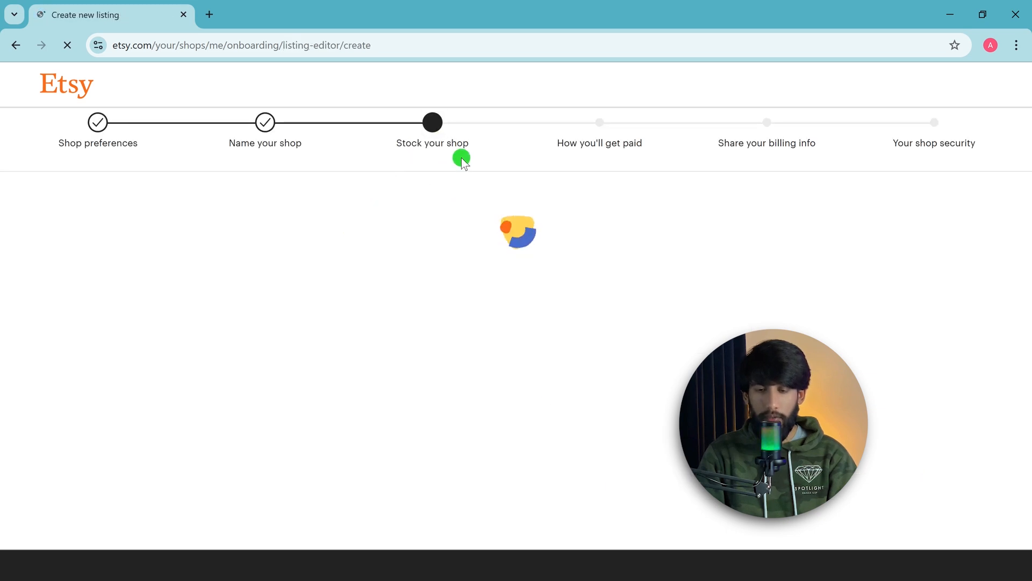
# Choose Digital files as the type of item for the first listing
pyautogui.scroll(-4, 401, 348)
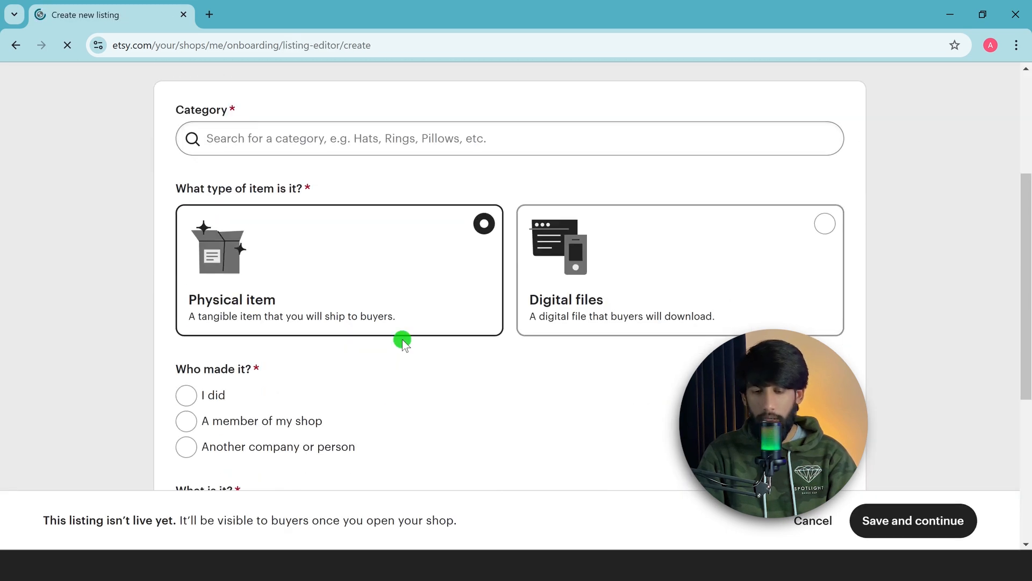
pyautogui.scroll(4, 425, 260)
pyautogui.scroll(-2, 425, 260)
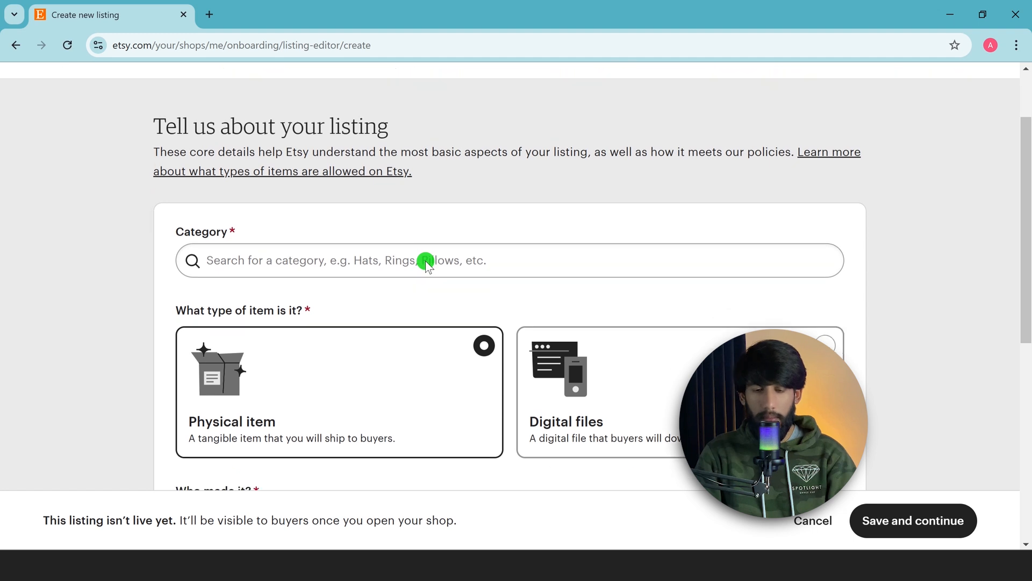
pyautogui.scroll(-1, 425, 260)
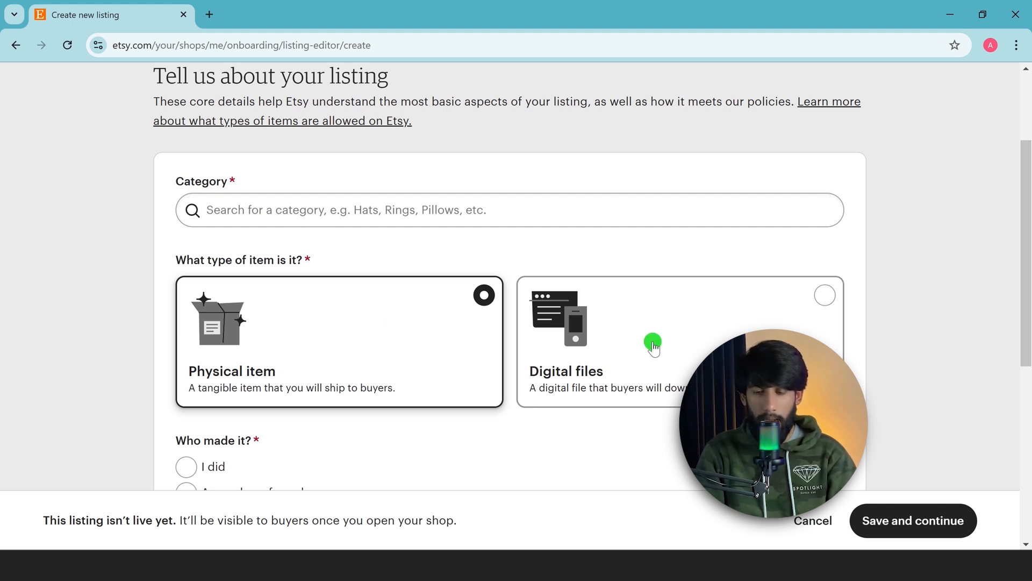
pyautogui.click(831, 307)
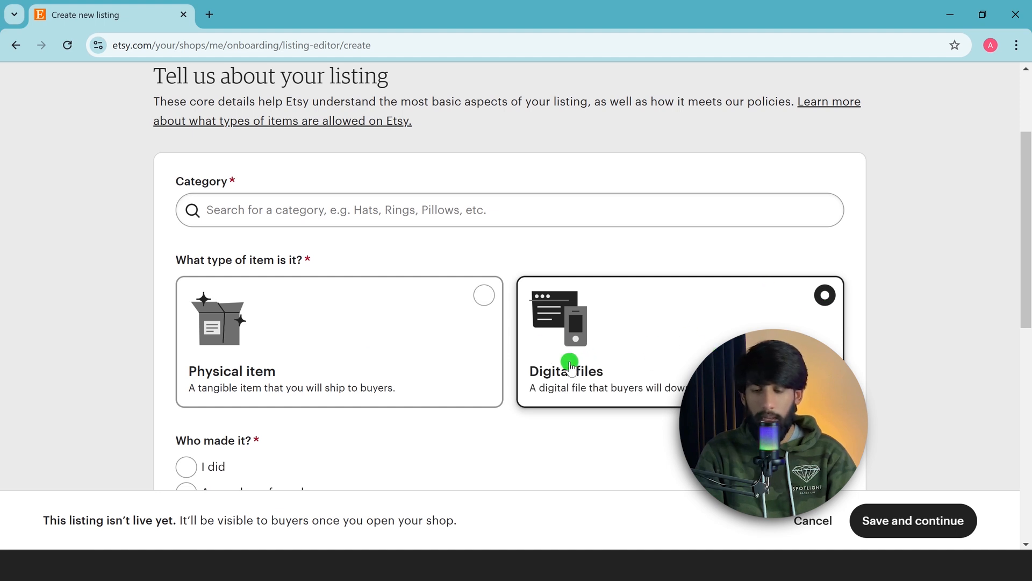
# Search categories for course and set the listing category to Guides & How Tos
pyautogui.click(321, 213)
pyautogui.write('coa')
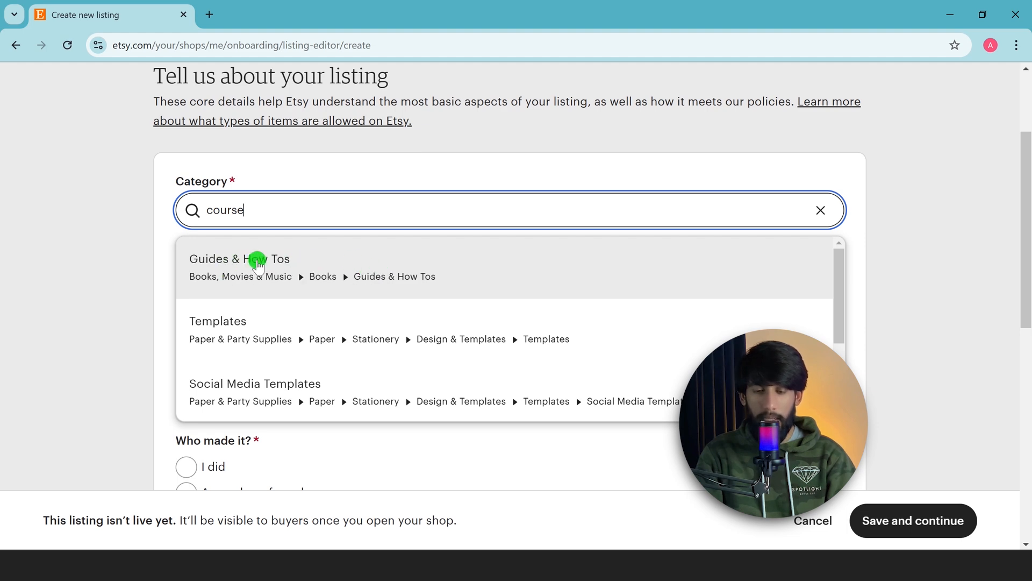
pyautogui.click(322, 259)
# Answer that the item was made by me and that it is a finished product
pyautogui.scroll(-5, 431, 237)
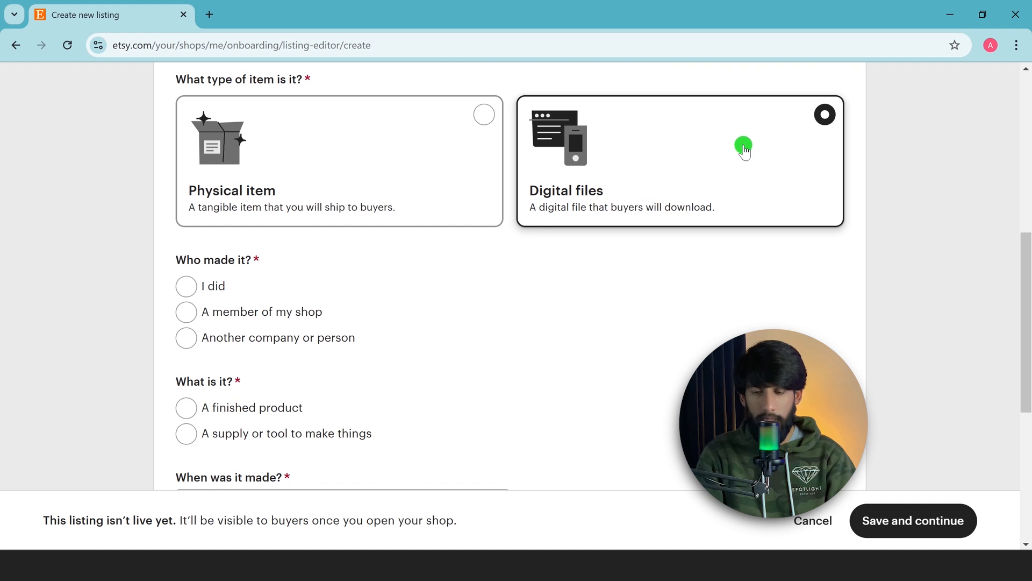
pyautogui.scroll(-1, 745, 150)
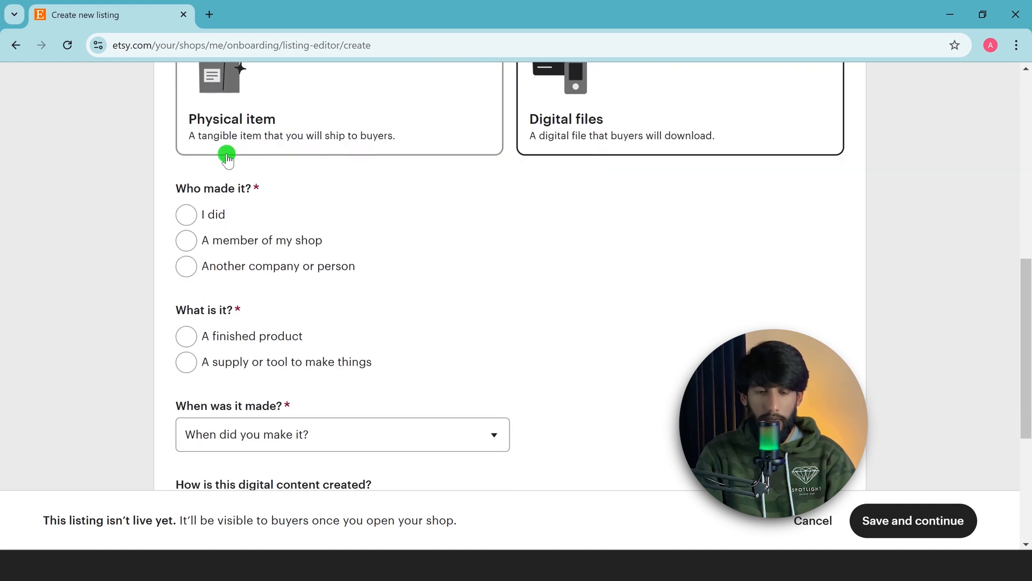
pyautogui.click(186, 215)
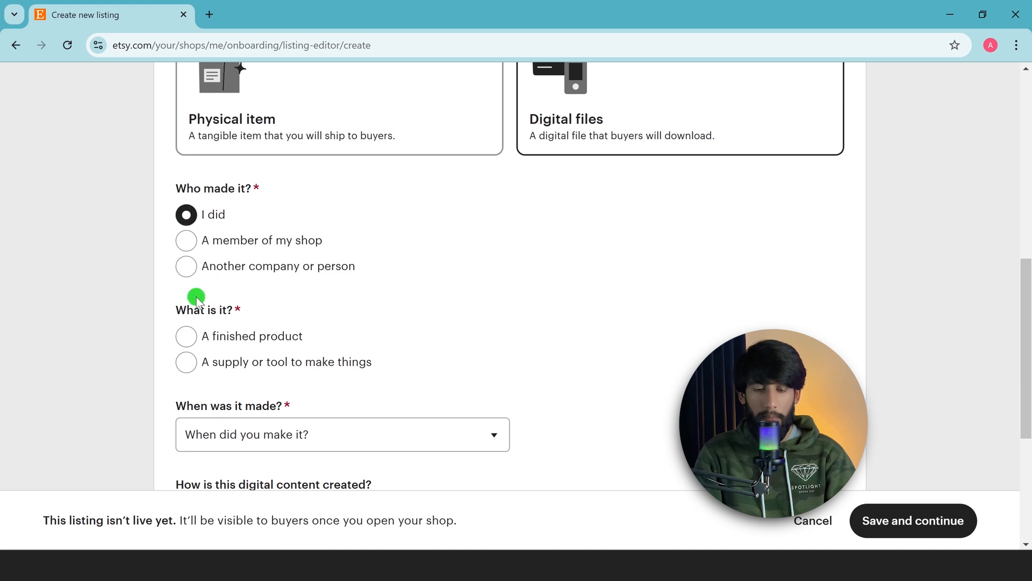
pyautogui.scroll(-2, 268, 320)
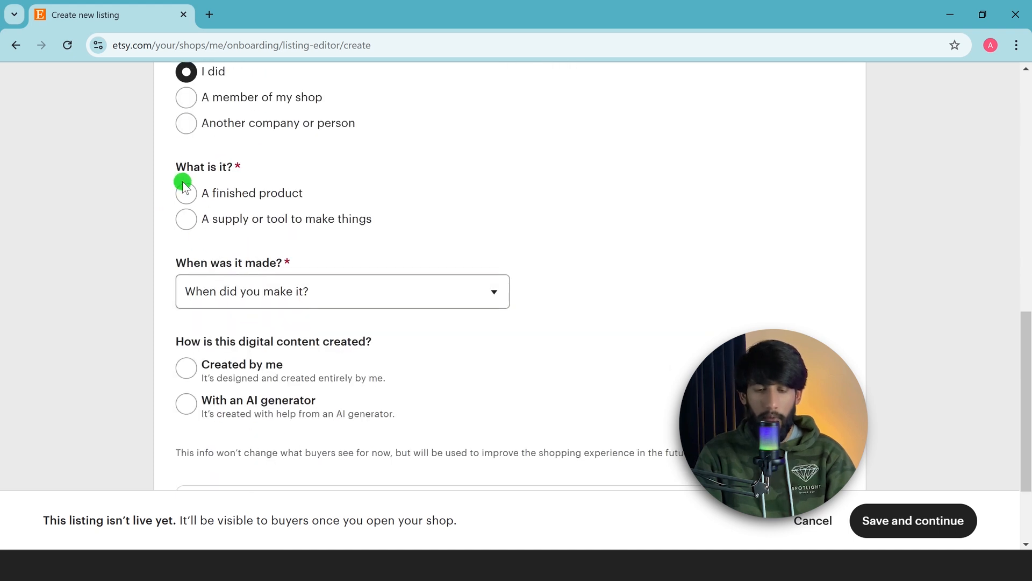
pyautogui.click(188, 192)
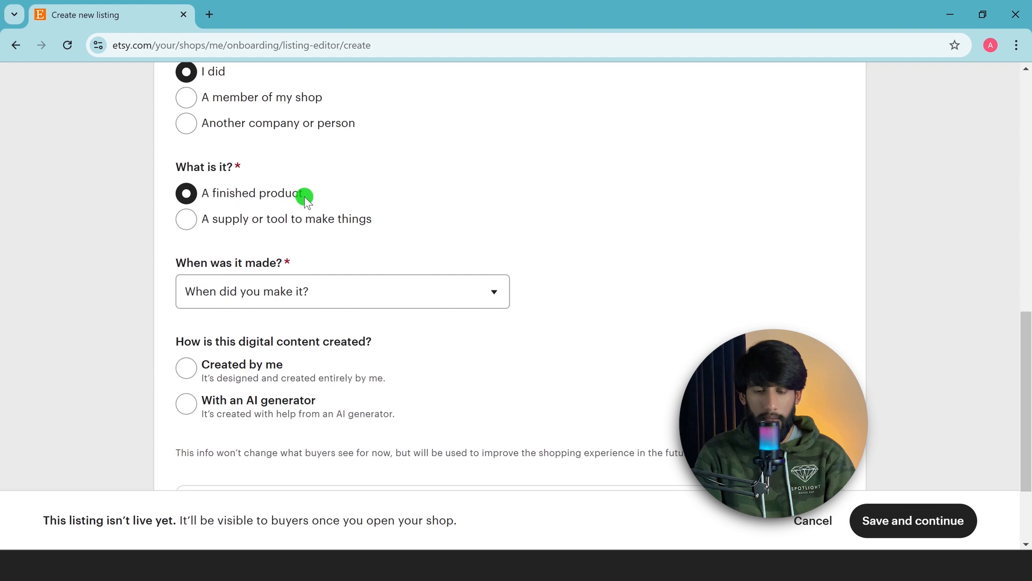
# Set when it was made to 2020 - 2025 and mark the digital content as Created by me
pyautogui.click(259, 291)
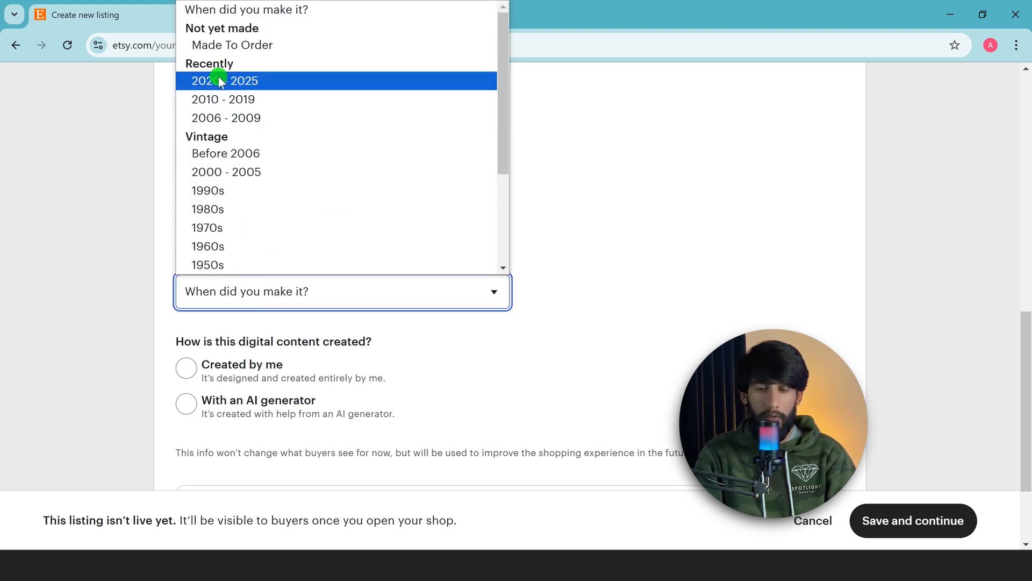
pyautogui.click(257, 82)
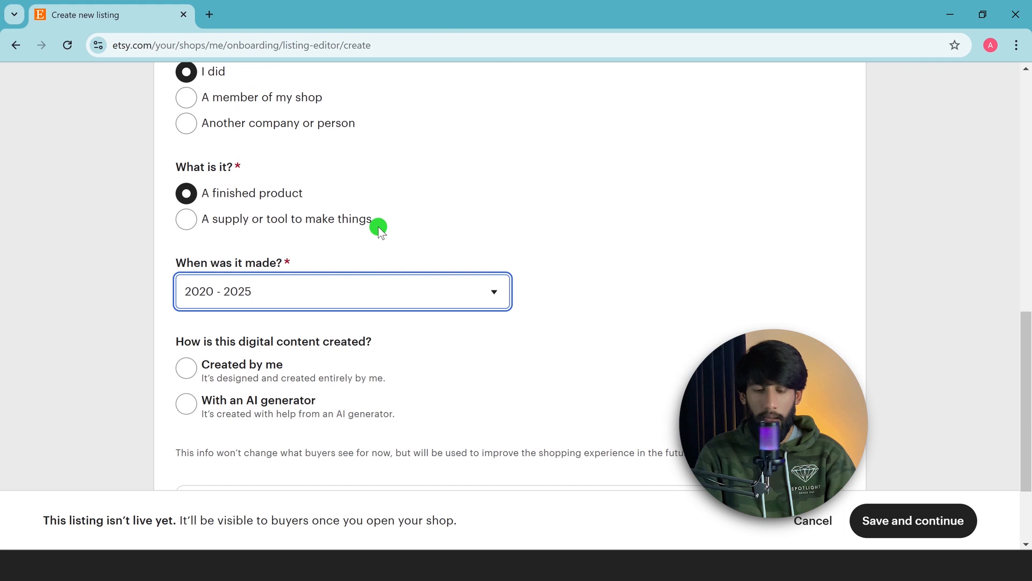
pyautogui.scroll(-1, 344, 251)
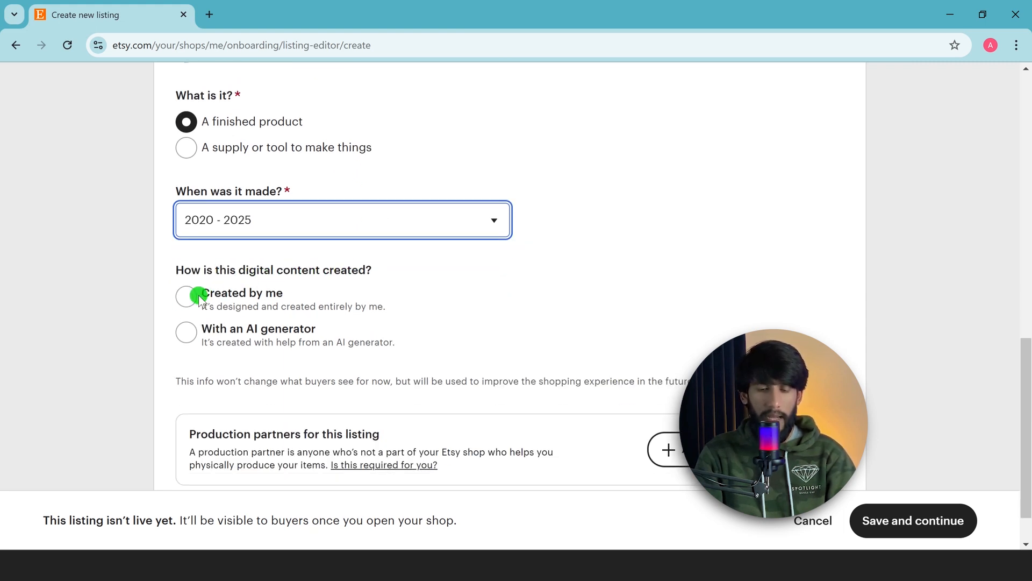
pyautogui.moveTo(237, 328); pyautogui.dragTo(275, 329)
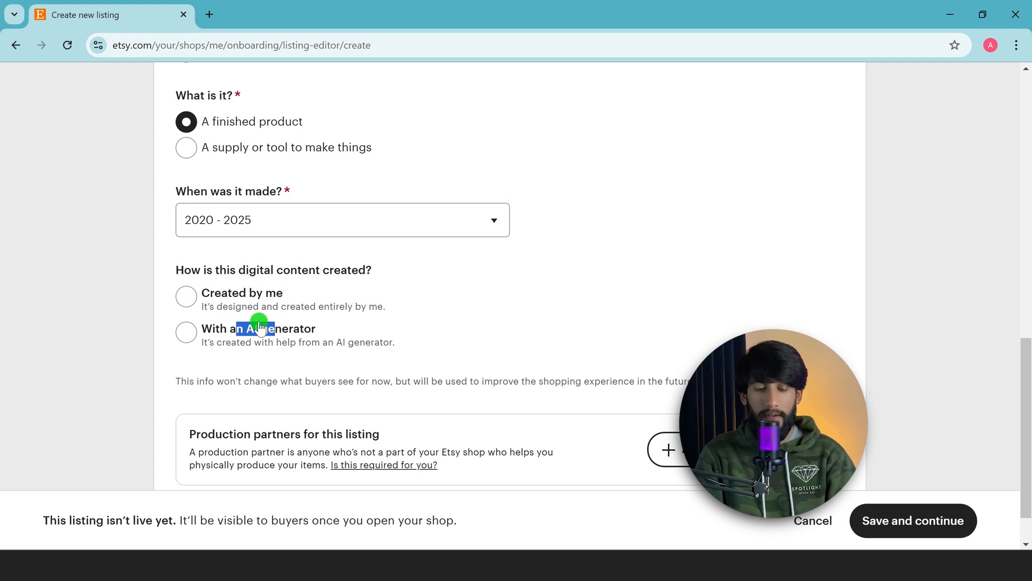
pyautogui.click(182, 294)
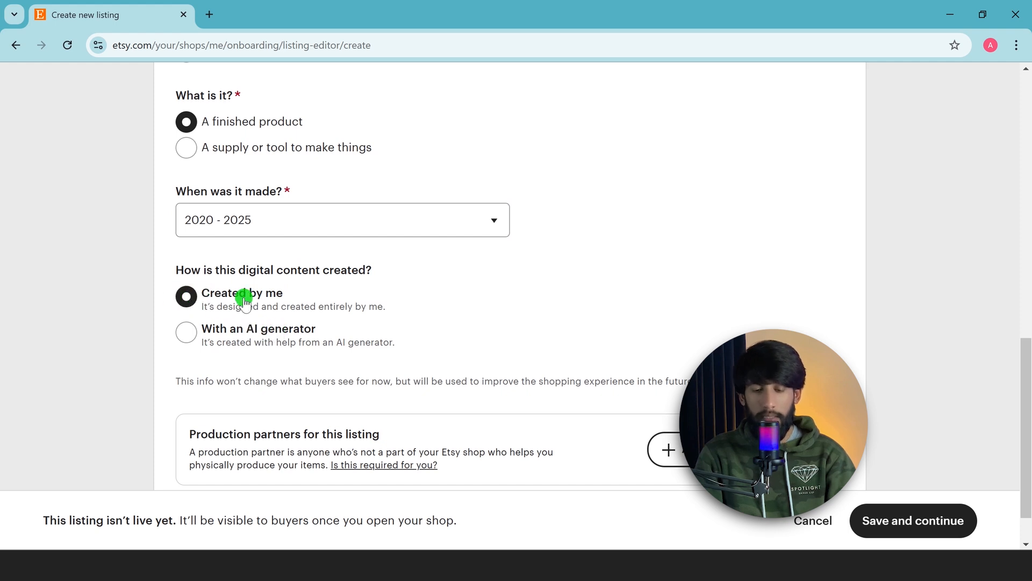
# Open the form to create a new production partner and begin entering the partner's name
pyautogui.scroll(-1, 245, 300)
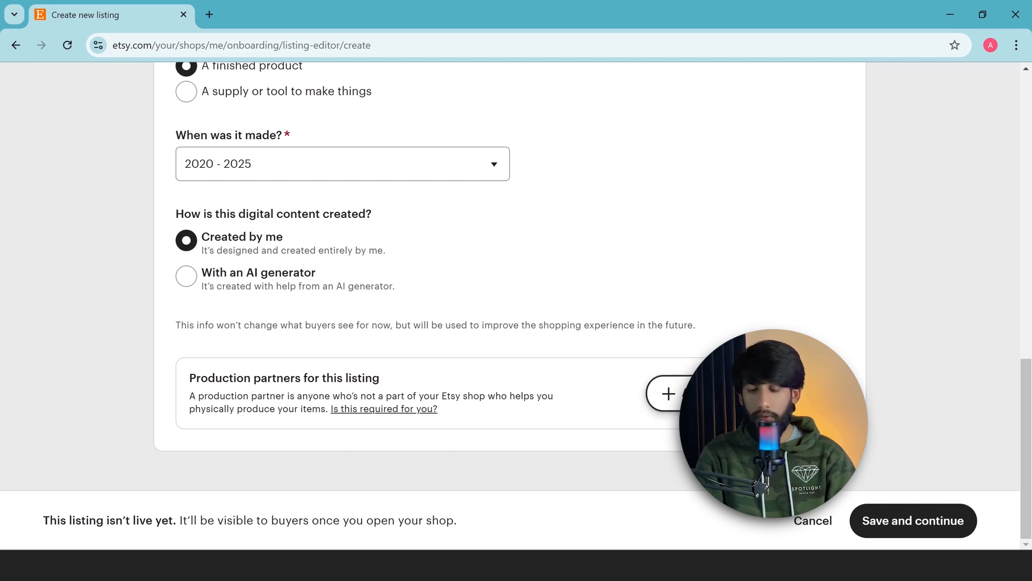
pyautogui.click(677, 393)
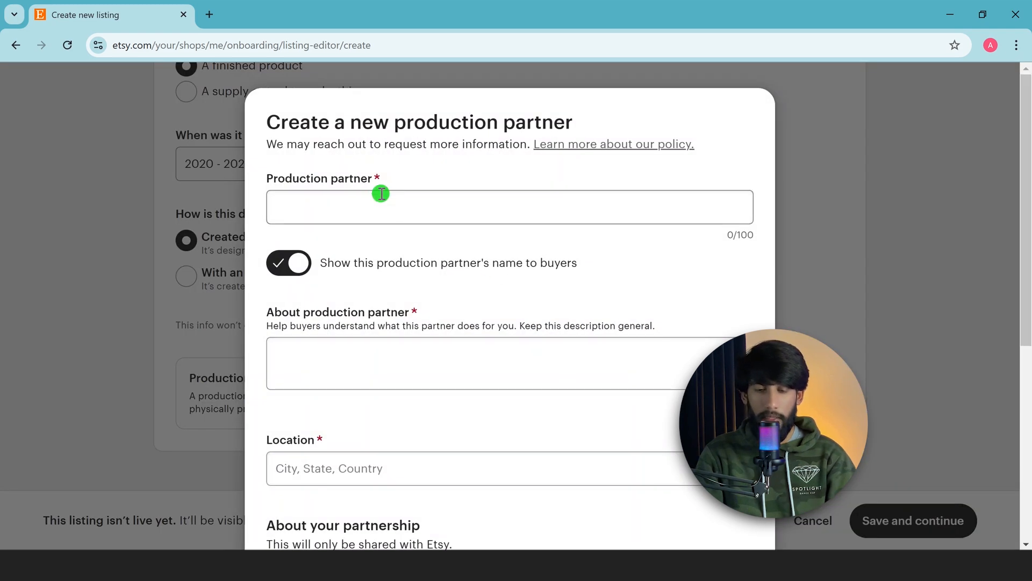
pyautogui.scroll(-1, 391, 209)
pyautogui.click(396, 130)
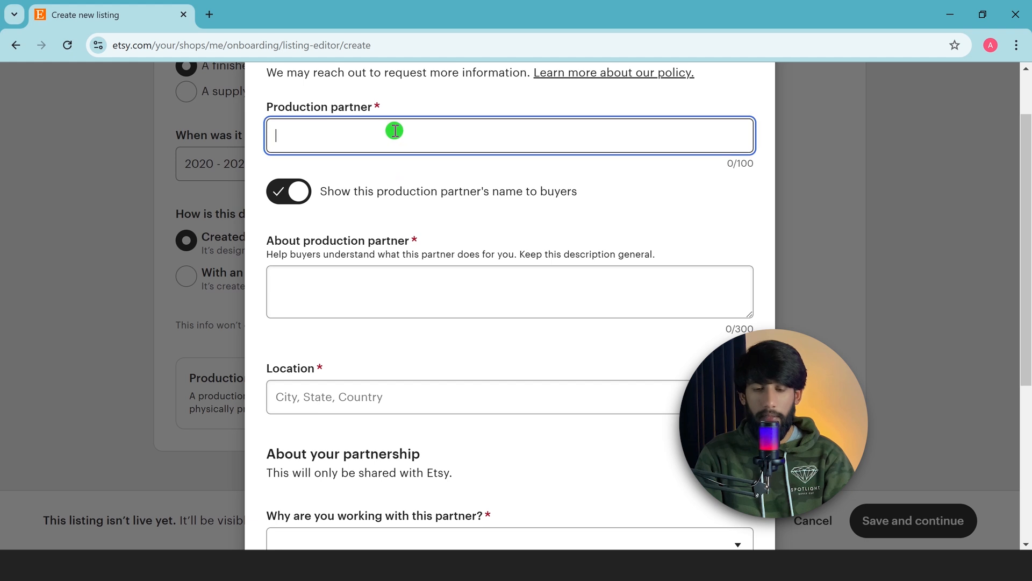
pyautogui.write('ali')
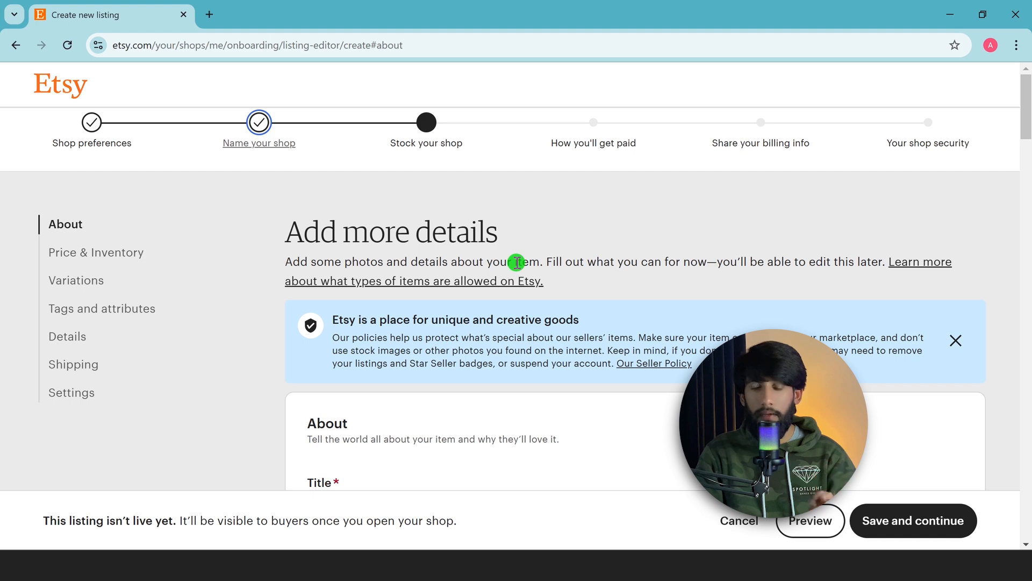
# Paste The Complete Guide to Learning Ecommerce as the listing title, checking it against the ChatGPT suggestion tab
pyautogui.scroll(-3, 536, 285)
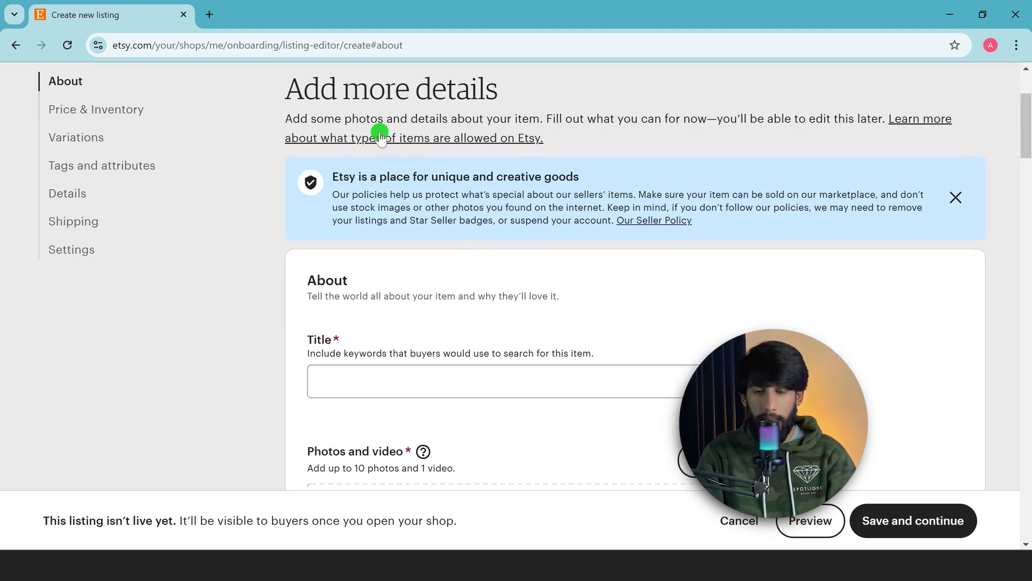
pyautogui.scroll(-2, 437, 185)
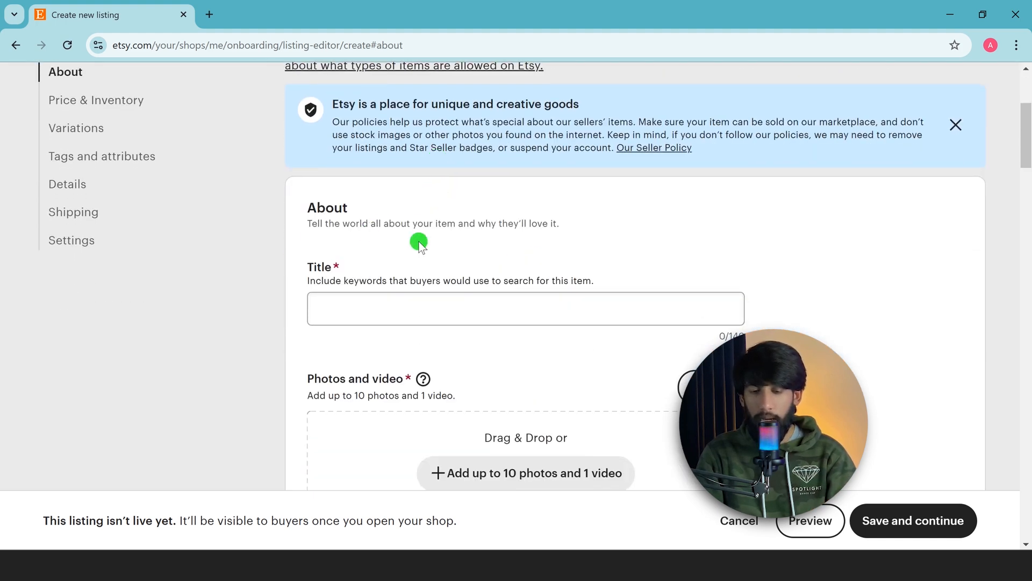
pyautogui.scroll(-2, 418, 240)
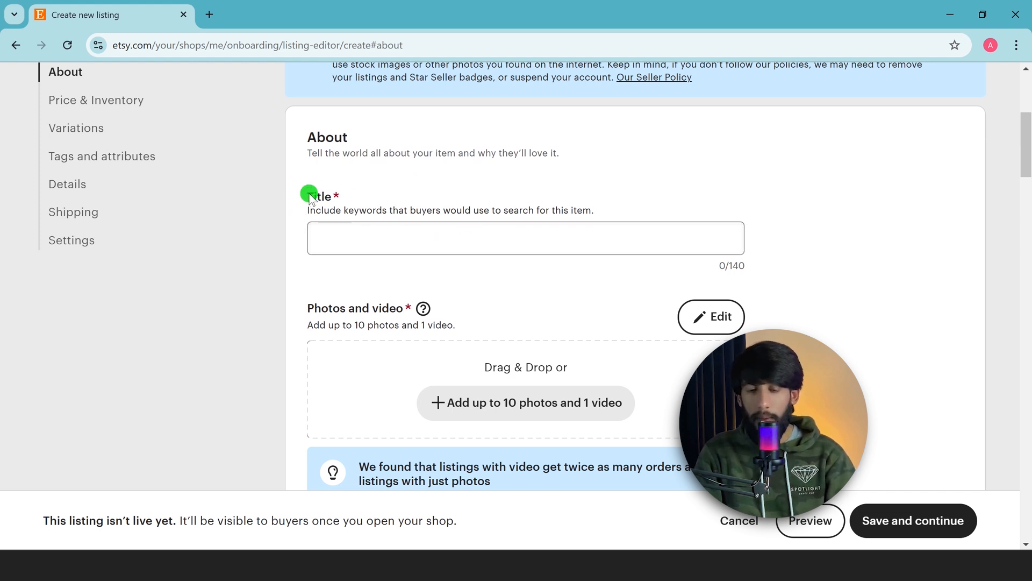
pyautogui.moveTo(307, 193); pyautogui.dragTo(340, 204)
pyautogui.click(364, 235)
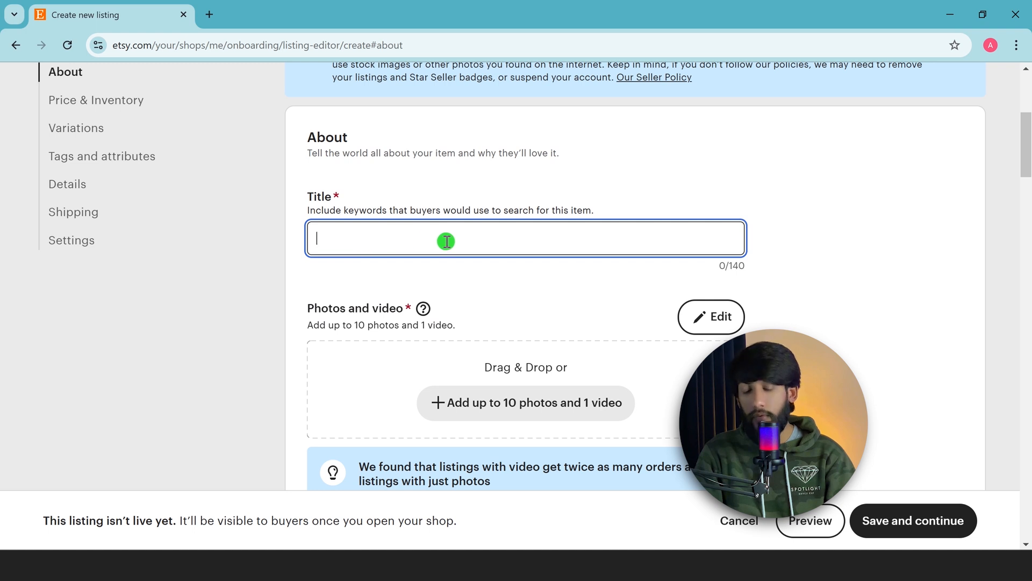
pyautogui.write('The Complete Guide to Learning Ecommerce')
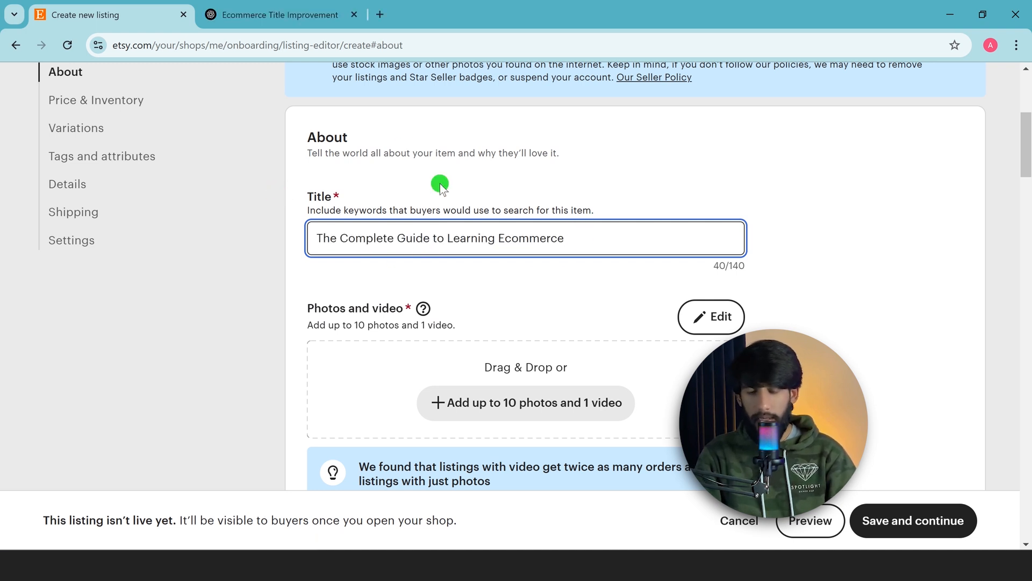
pyautogui.click(293, 14)
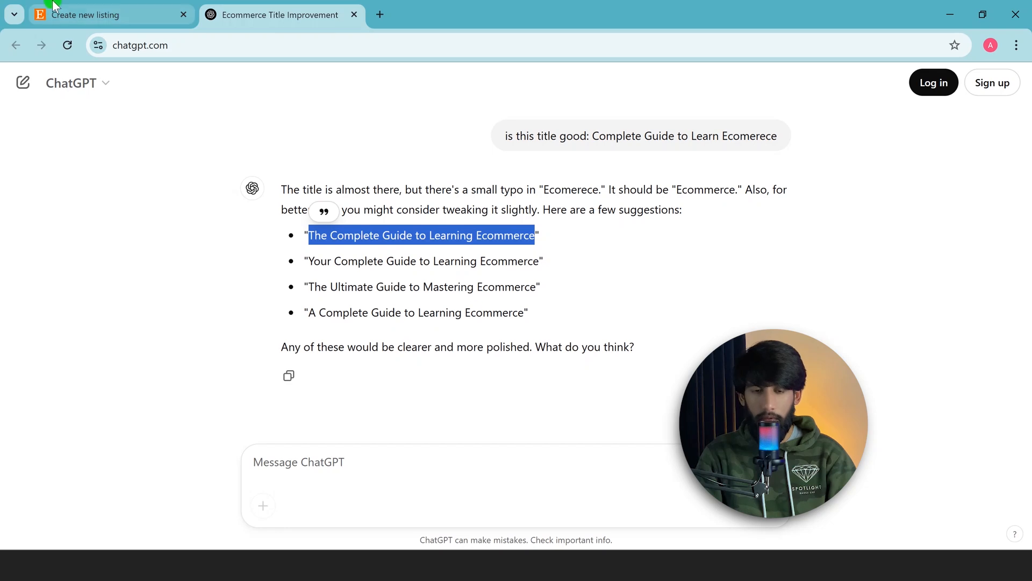
pyautogui.click(108, 15)
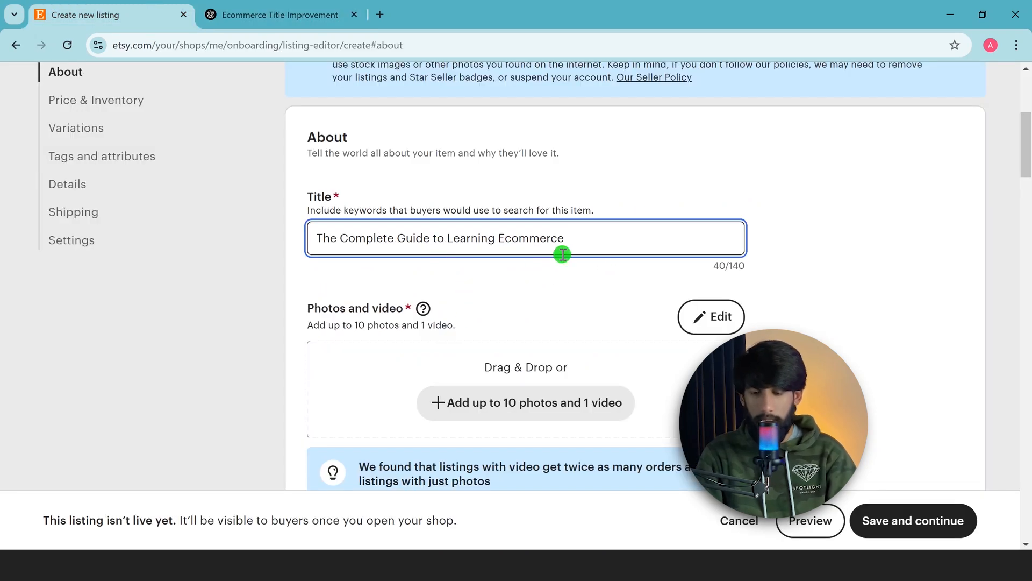
# Upload a product photo as the listing's primary image
pyautogui.scroll(-1, 560, 254)
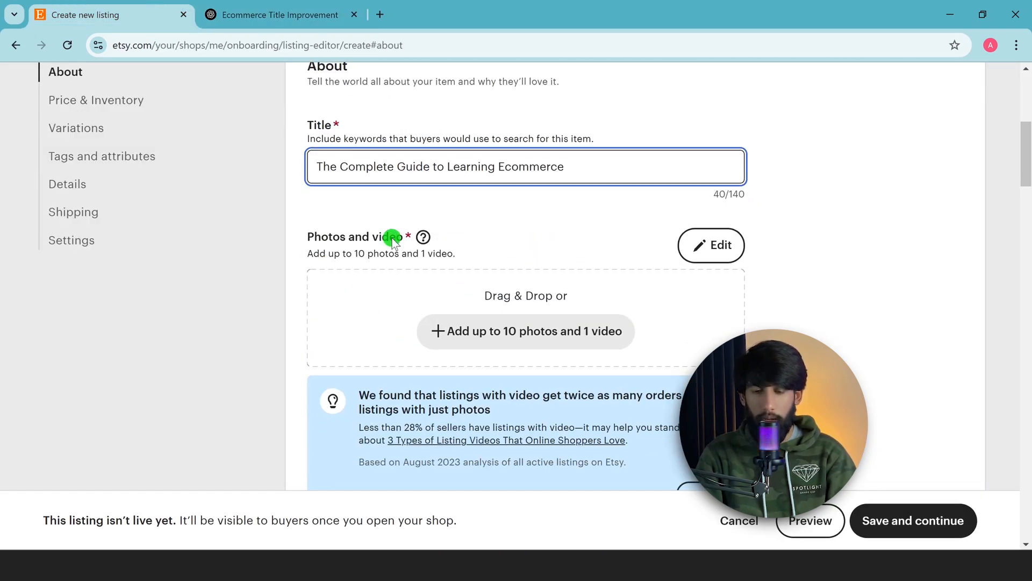
pyautogui.scroll(-2, 503, 251)
pyautogui.scroll(1, 526, 207)
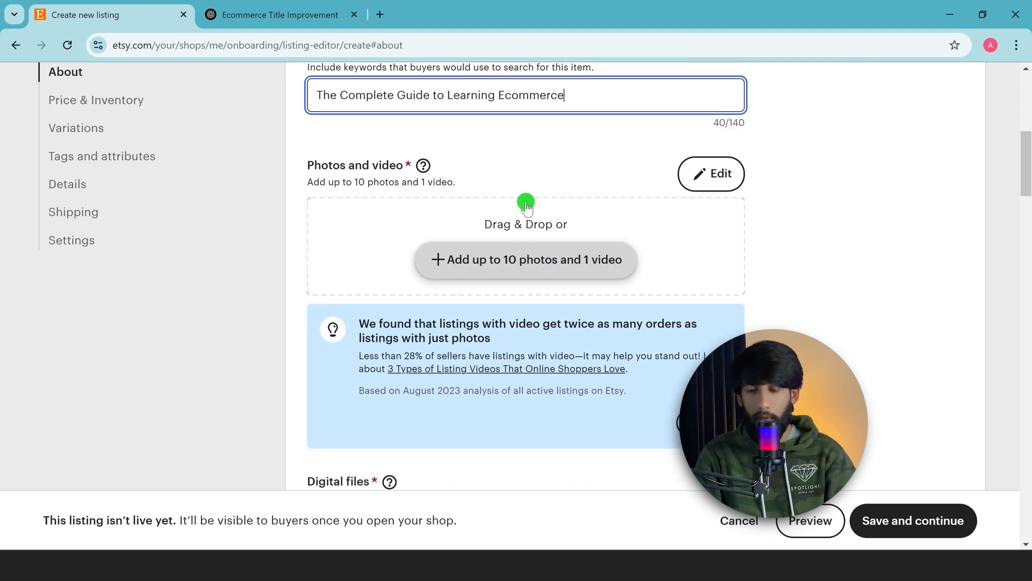
pyautogui.click(522, 263)
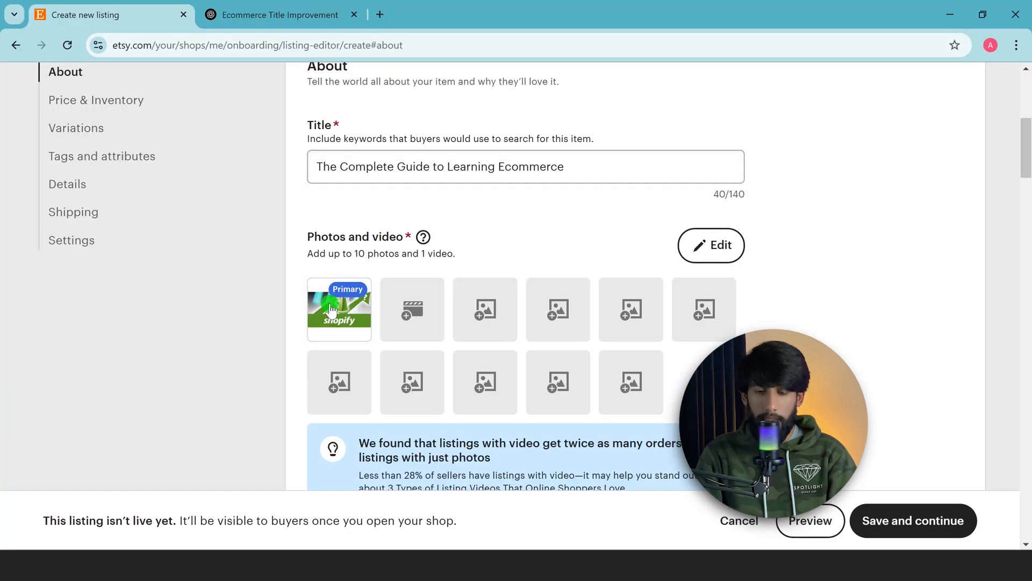
pyautogui.moveTo(345, 306)
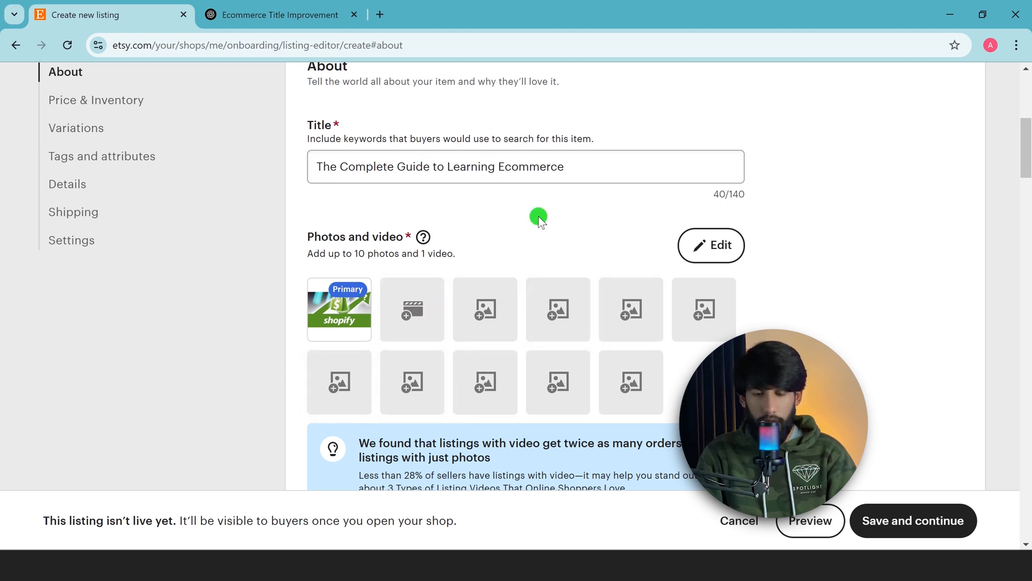
# Upload GetYourCourse.pdf as the listing's downloadable digital file
pyautogui.scroll(-4, 542, 300)
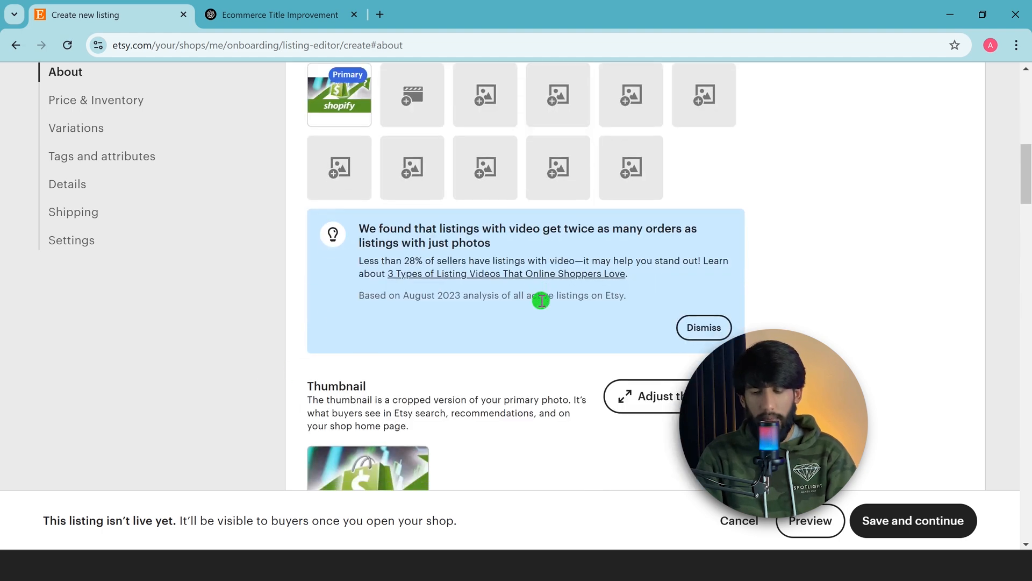
pyautogui.scroll(-3, 542, 300)
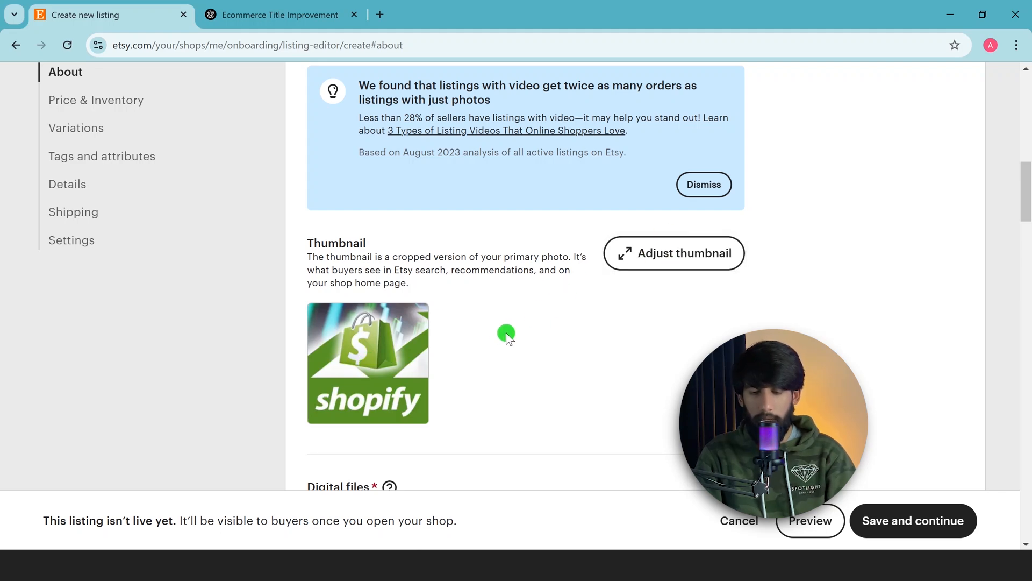
pyautogui.scroll(-2, 331, 226)
pyautogui.scroll(-3, 462, 300)
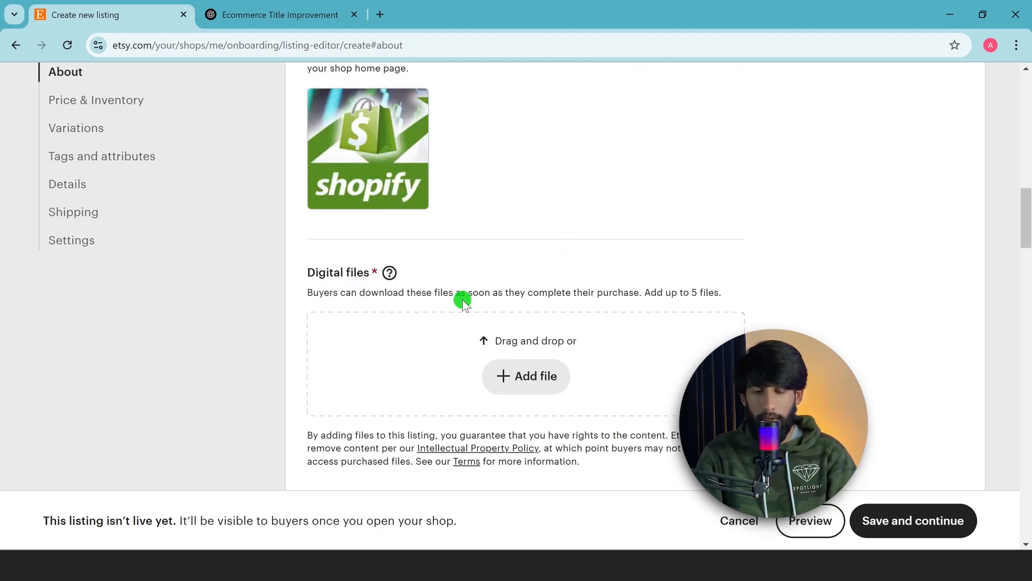
pyautogui.moveTo(310, 274); pyautogui.dragTo(364, 275)
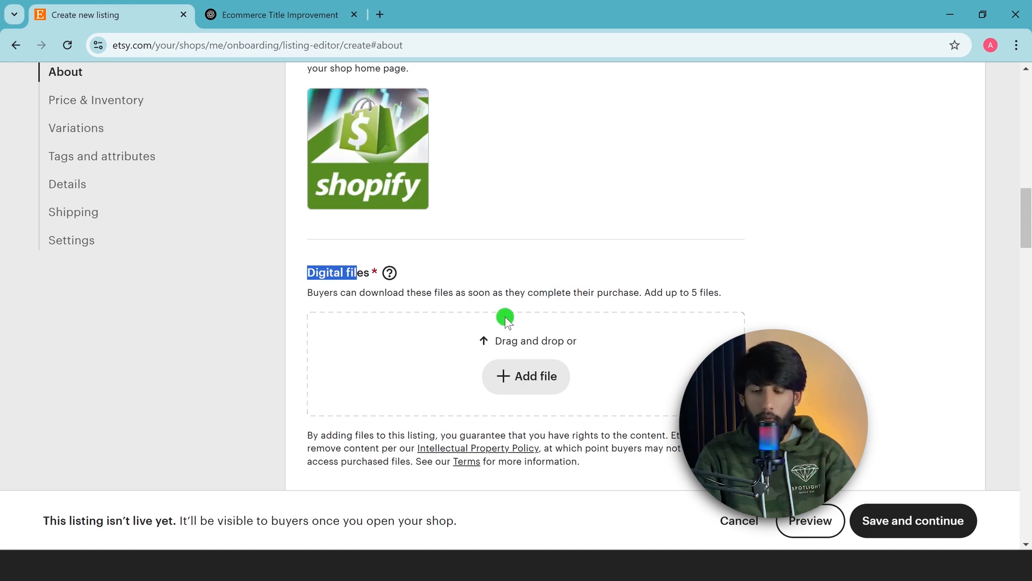
pyautogui.click(537, 377)
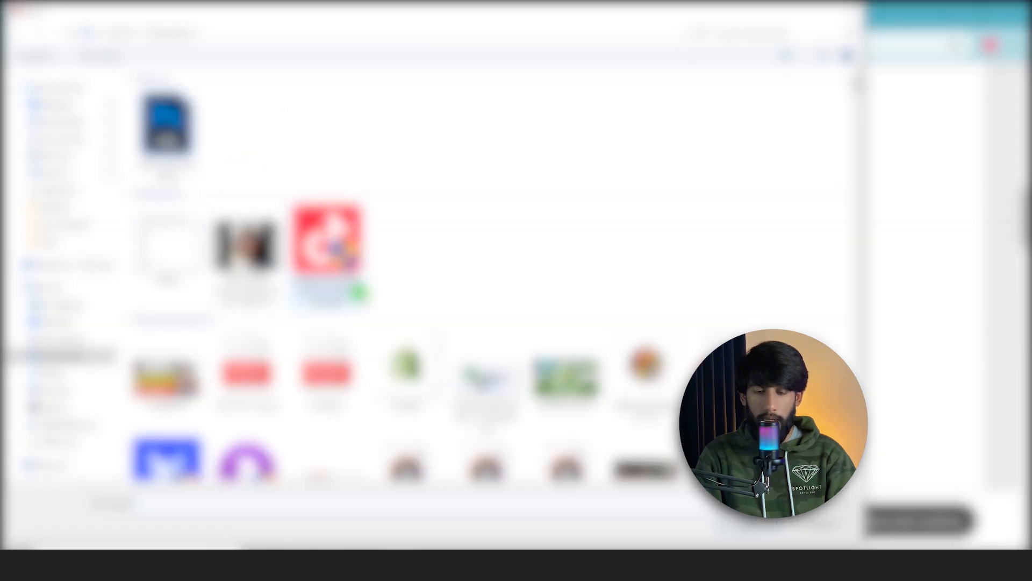
pyautogui.doubleClick(246, 371)
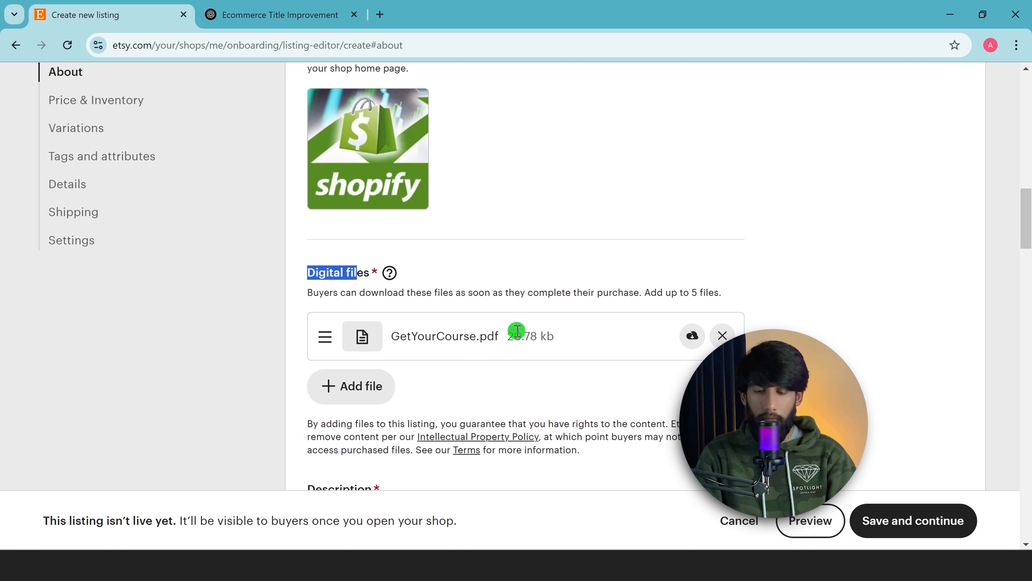
# Copy the course description from the ChatGPT conversation and paste it into the listing's Description field
pyautogui.scroll(-1, 517, 331)
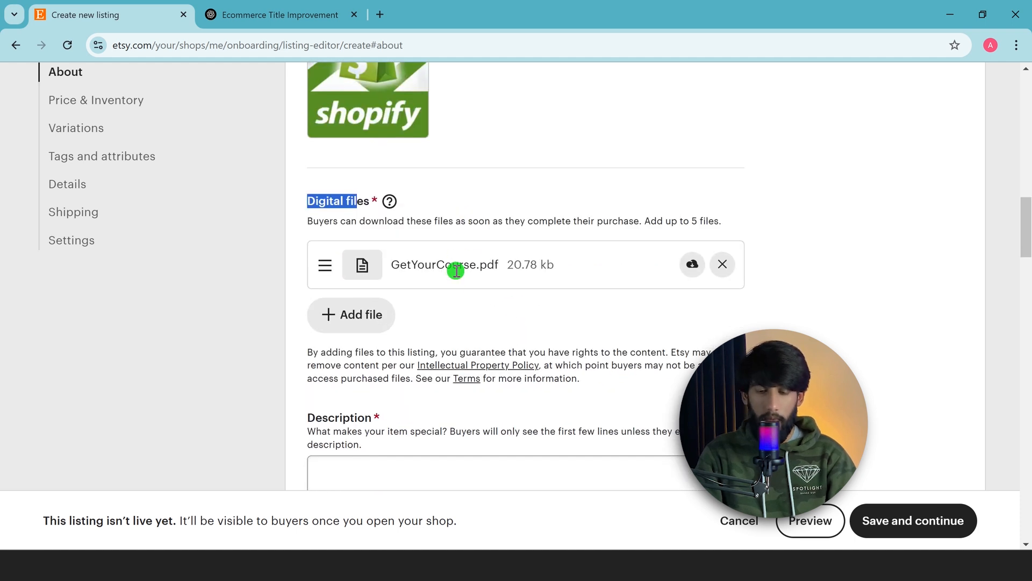
pyautogui.scroll(-2, 464, 285)
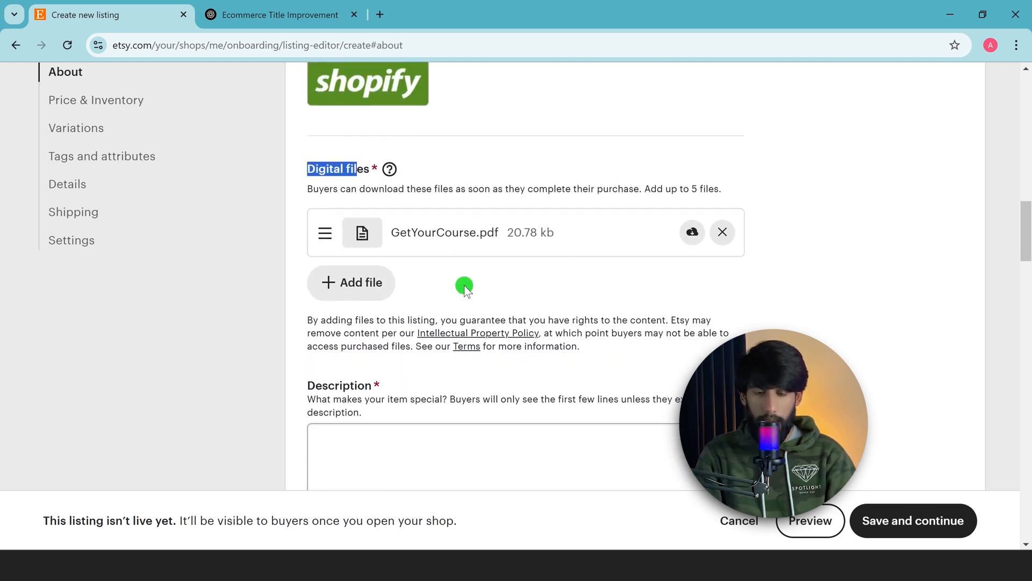
pyautogui.click(412, 336)
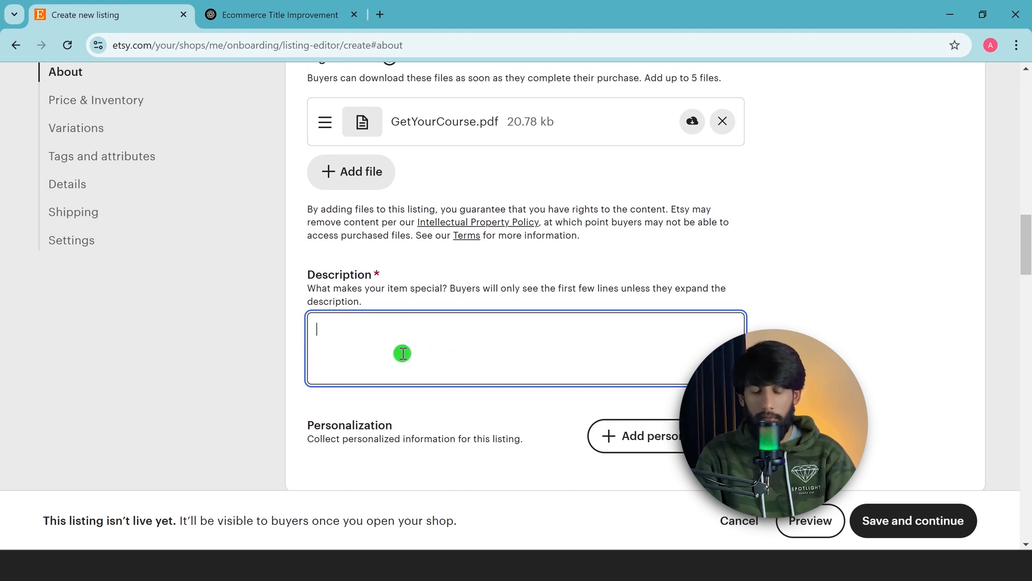
pyautogui.click(235, 6)
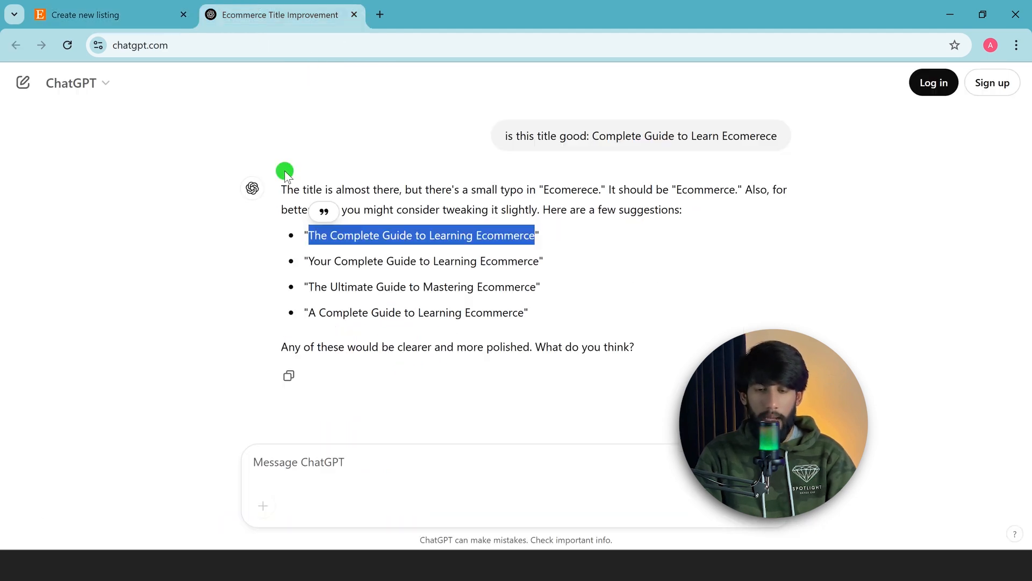
pyautogui.click(365, 458)
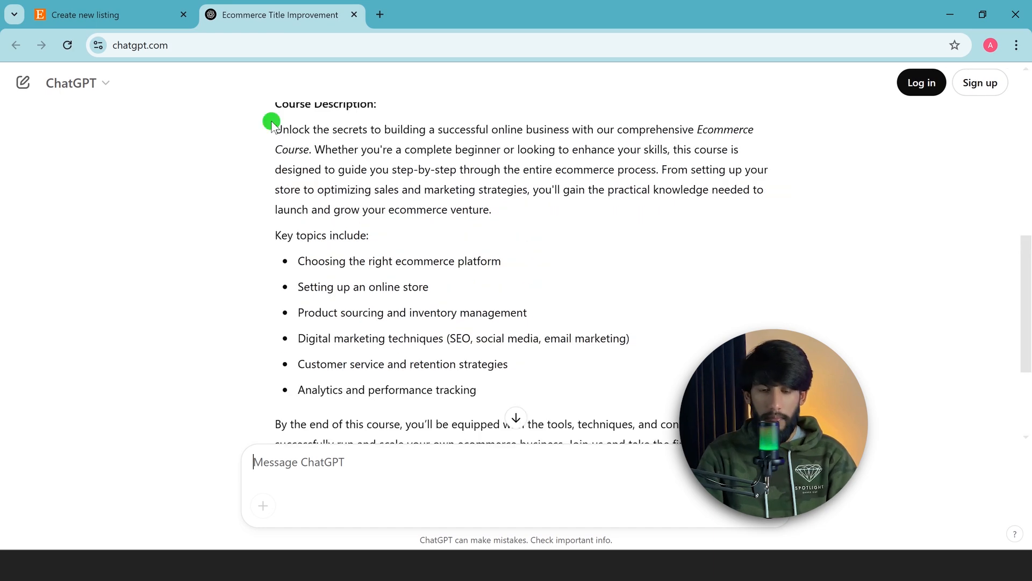
pyautogui.moveTo(270, 127); pyautogui.dragTo(480, 195)
pyautogui.scroll(-2, 419, 269)
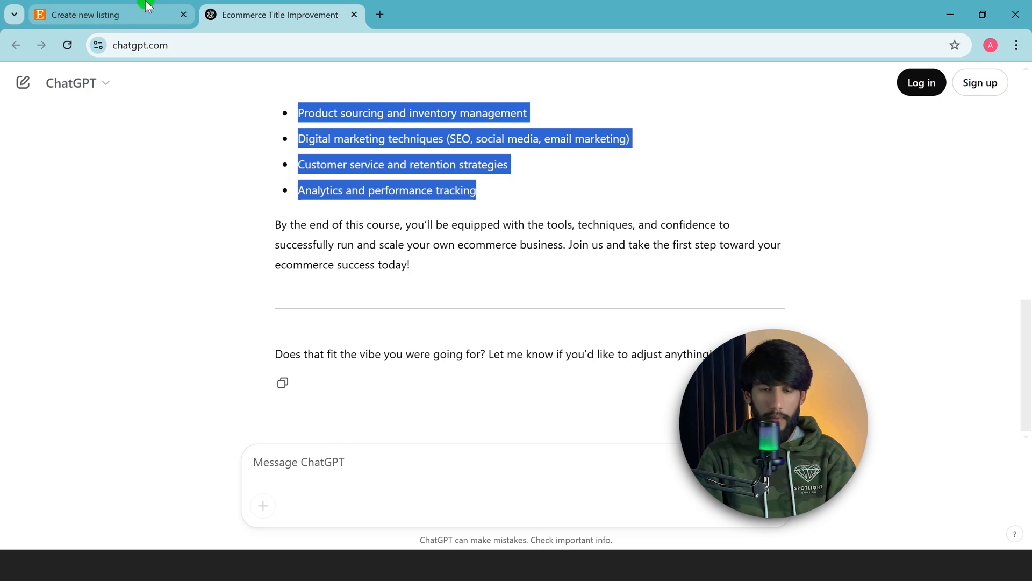
pyautogui.click(116, 15)
pyautogui.click(368, 350)
pyautogui.write("Unlock the secrets to building a successful online business with our comprehensive Ecommerce Course. Whether you're a complete beginner or looking to enhance your skills, this course is designed to guide you step-by-step through the entire ecommerce process. From setting up your store to optimizing sales and marketing strategies, you'll gain the practical knowledge needed to launch and grow your ecommerce venture.  Key topics include:  Choosing the right ecommerce platform Setting up an online store Product sourcing and inventory management Digital marketing techniques (SEO, social media, email marketing) Customer service and retention strategies Analytics and performance tracking")
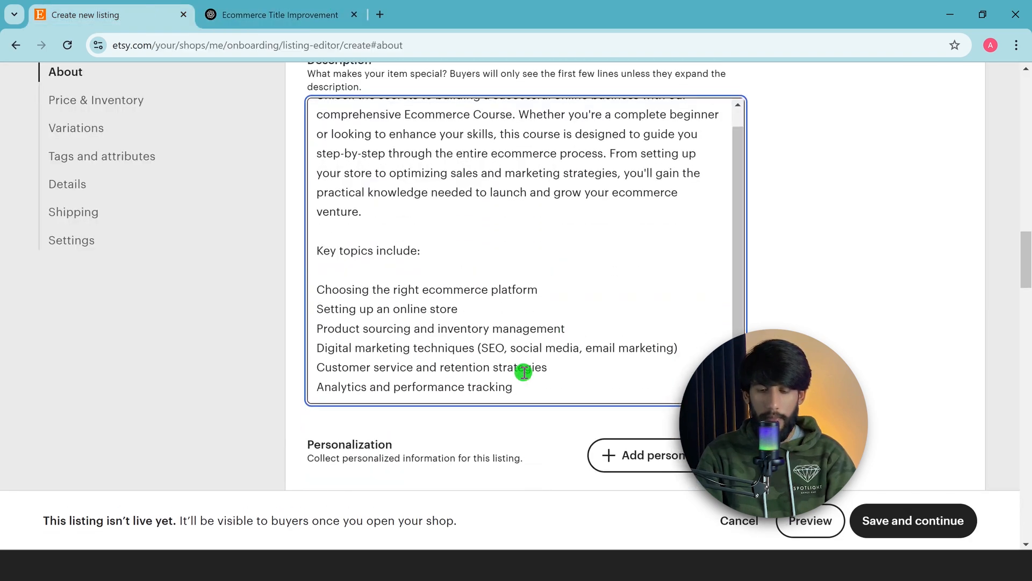
# Set the listing price to US$ 3.99
pyautogui.scroll(-6, 452, 273)
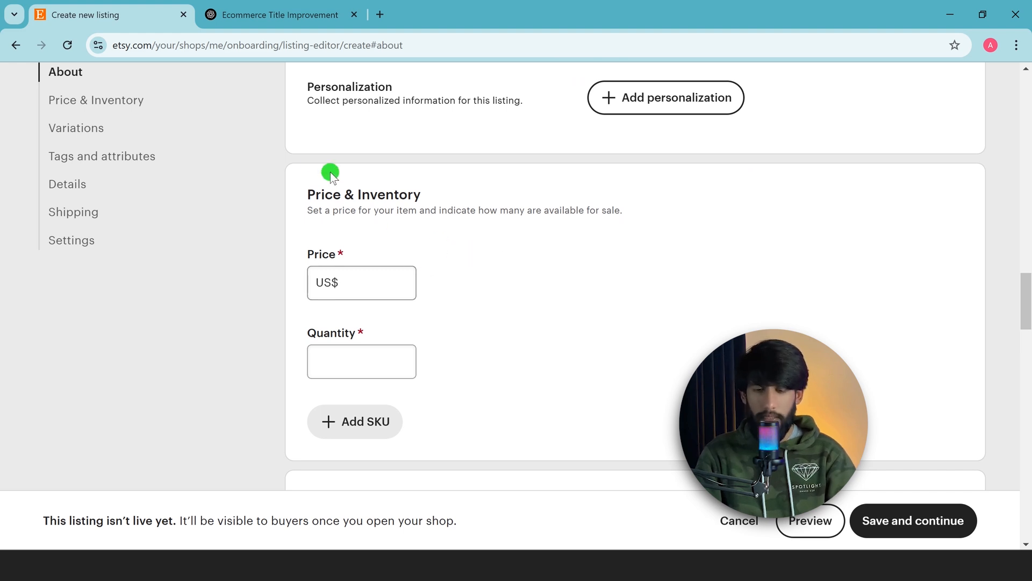
pyautogui.click(366, 278)
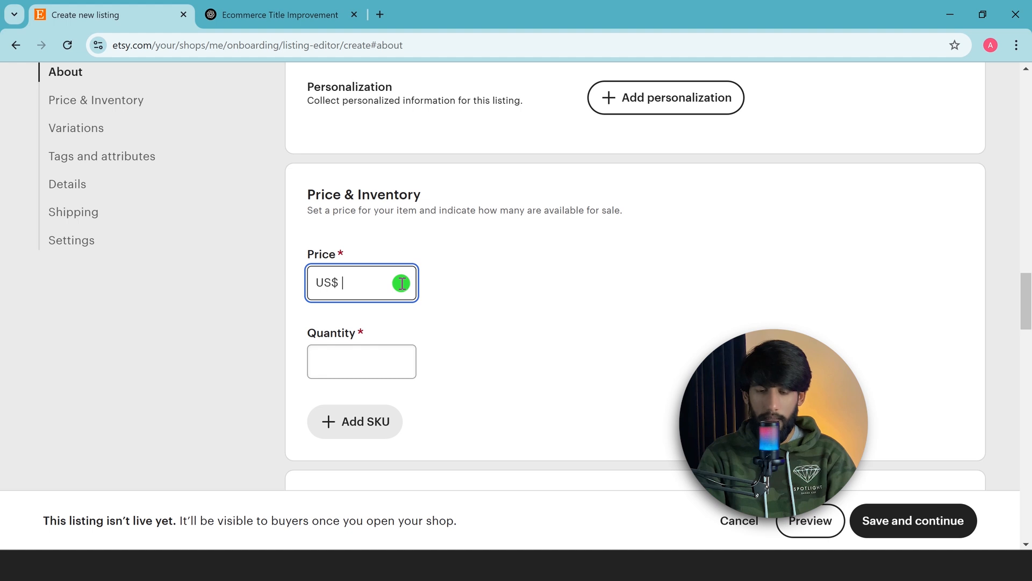
pyautogui.scroll(-5, 402, 282)
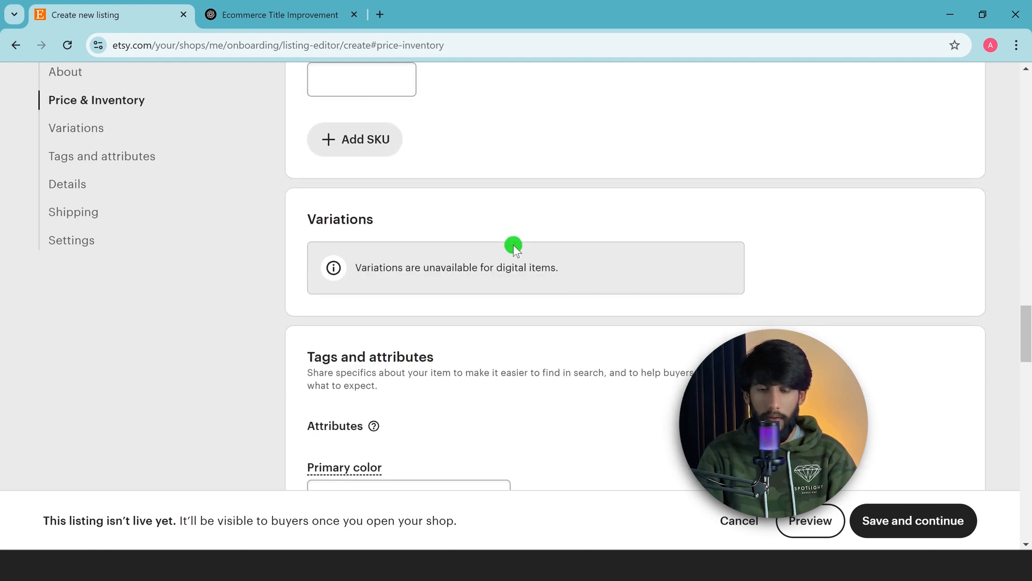
pyautogui.scroll(5, 514, 246)
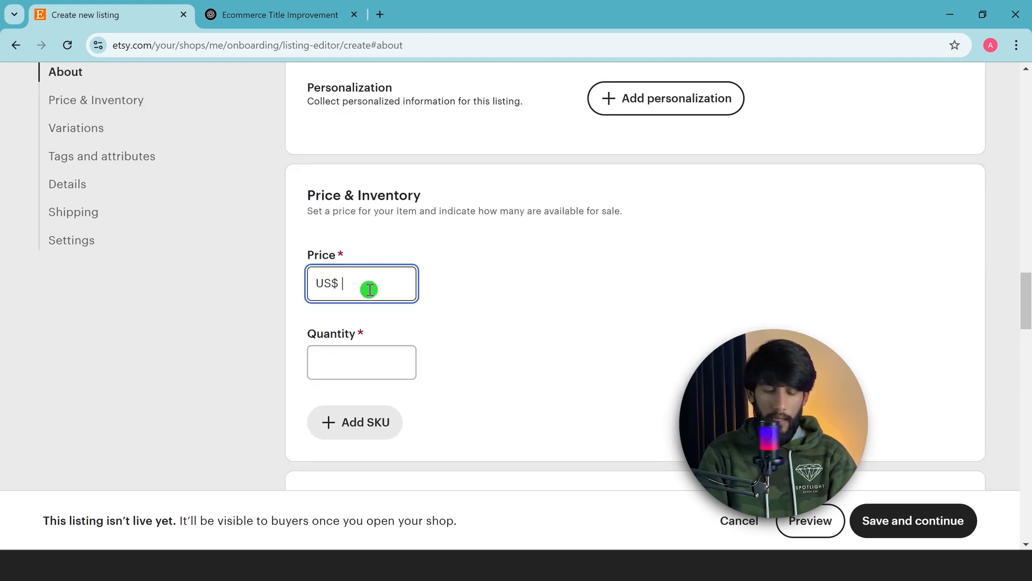
pyautogui.write('3.99')
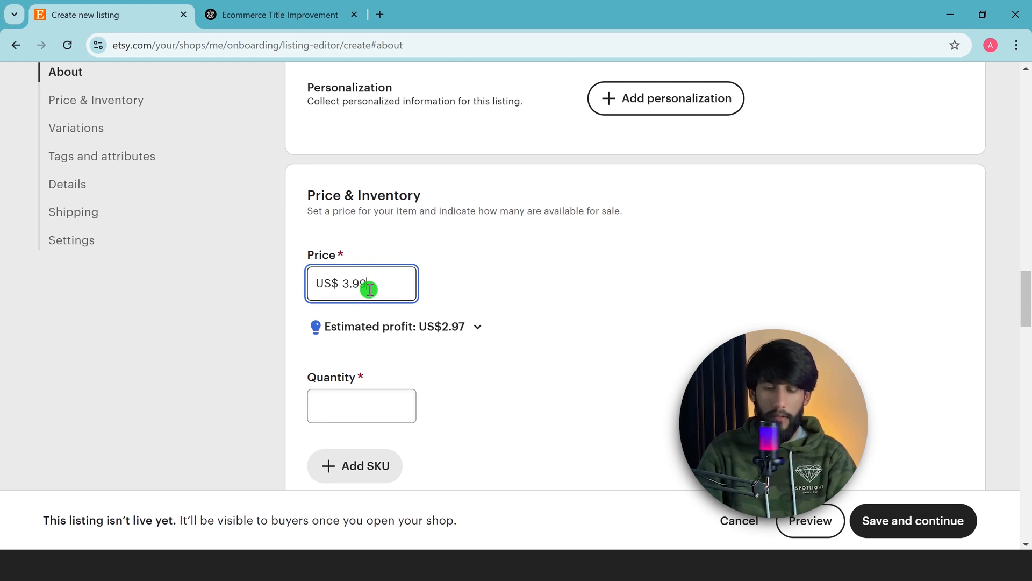
pyautogui.click(530, 299)
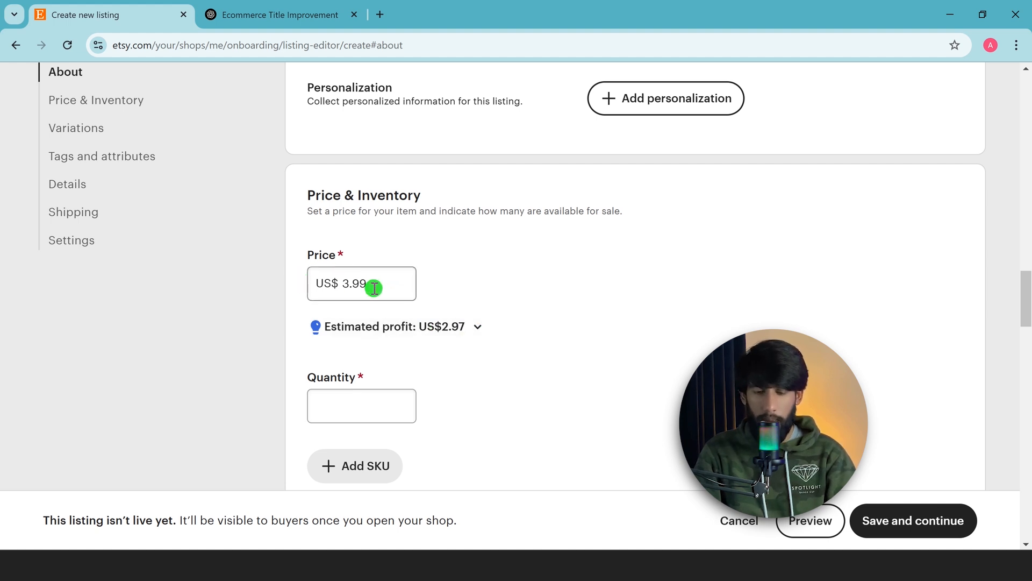
# Set the available quantity to 500
pyautogui.scroll(-1, 346, 330)
pyautogui.click(367, 337)
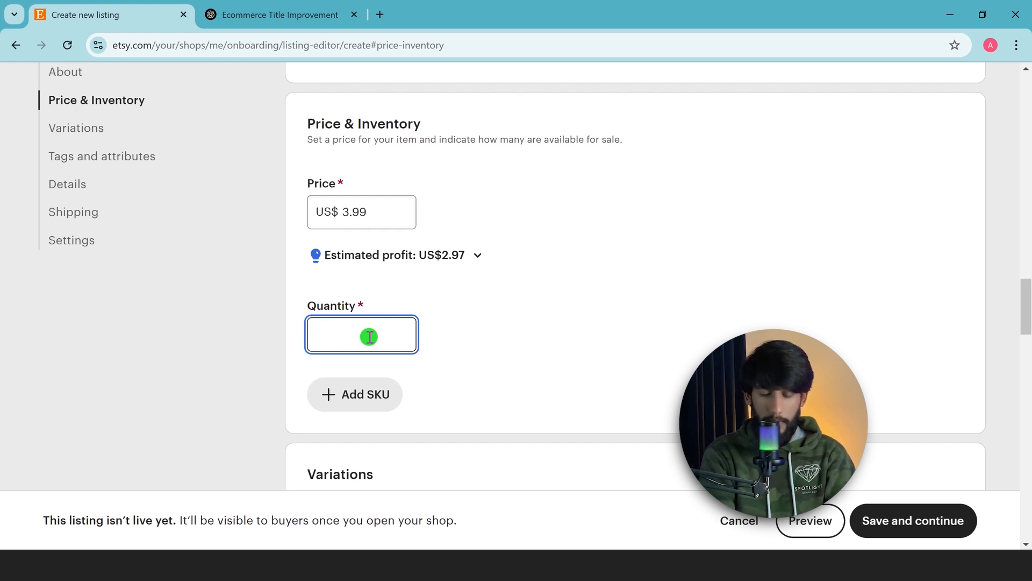
pyautogui.write('5000')
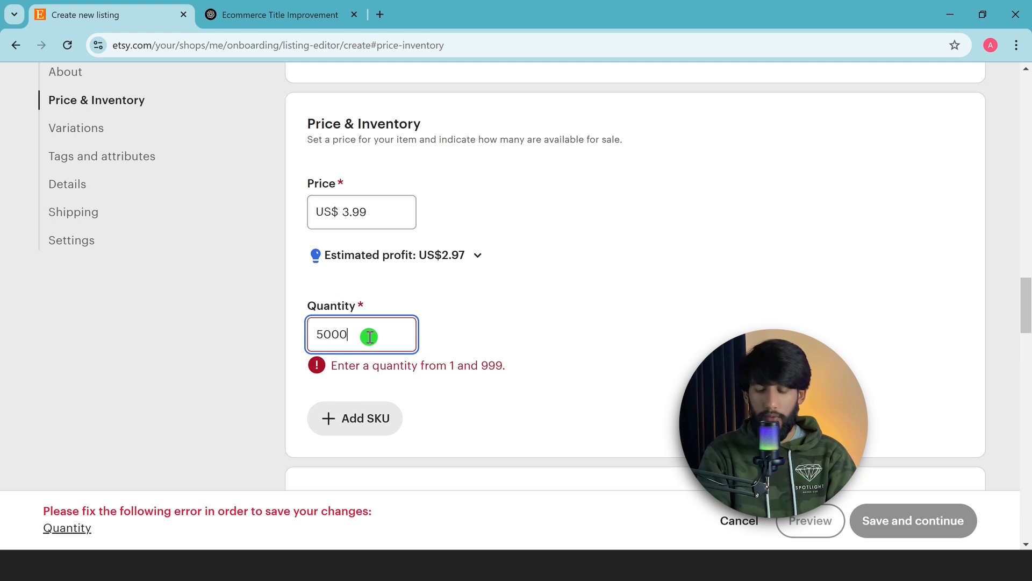
pyautogui.press('BackSpace')
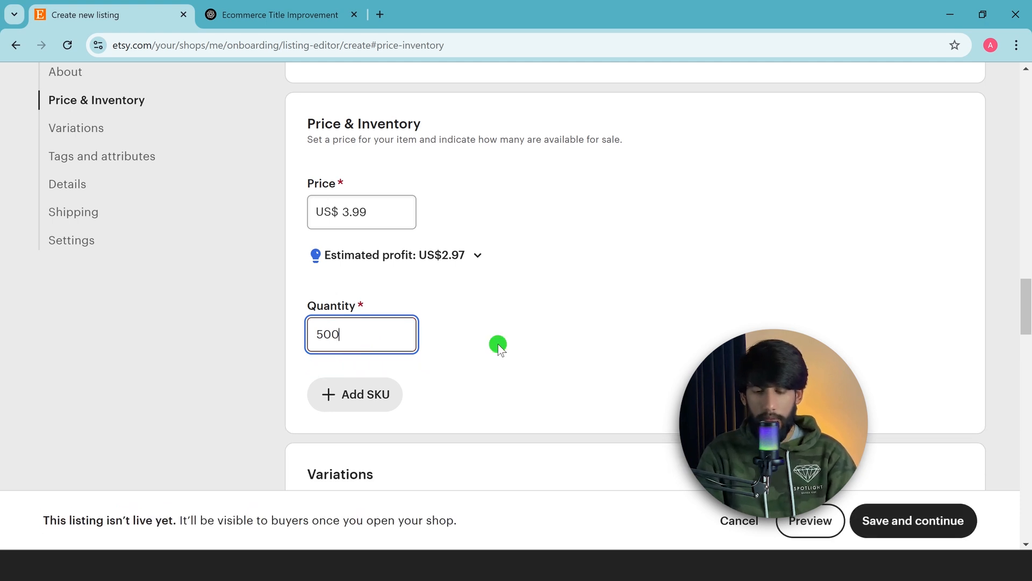
pyautogui.click(560, 337)
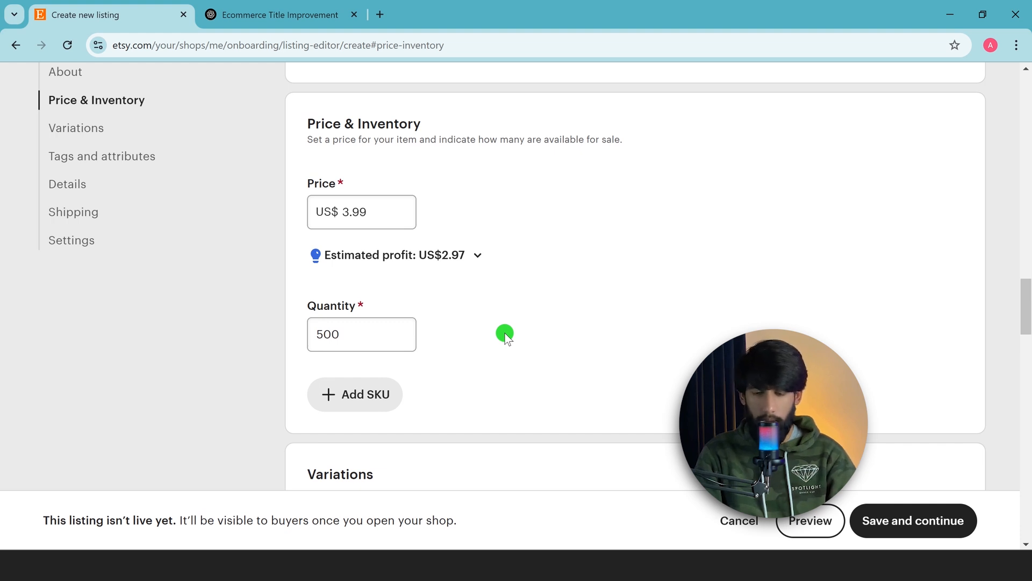
# Add an SKU to the listing's price and inventory details
pyautogui.scroll(-3, 505, 335)
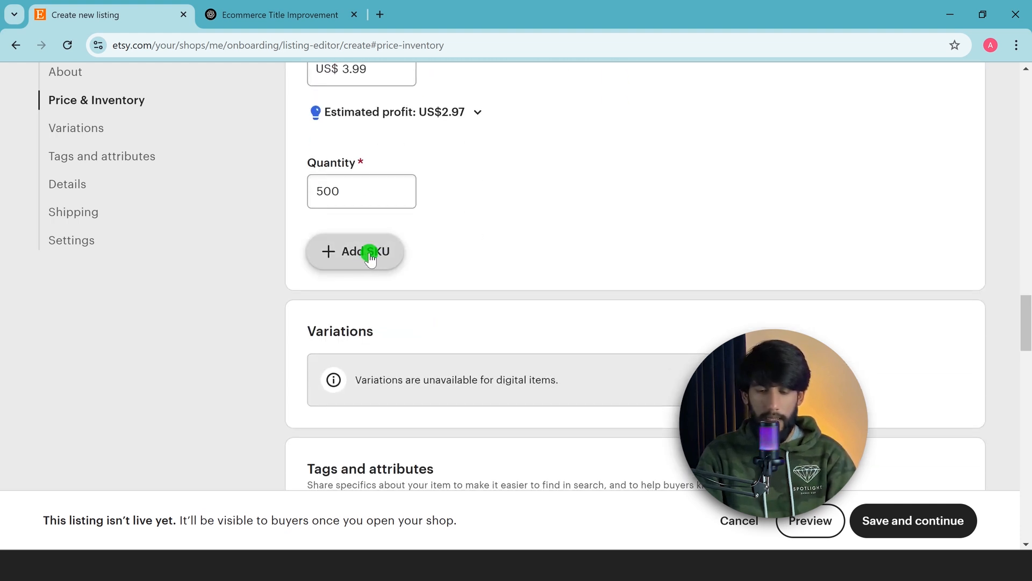
pyautogui.click(371, 253)
pyautogui.click(371, 275)
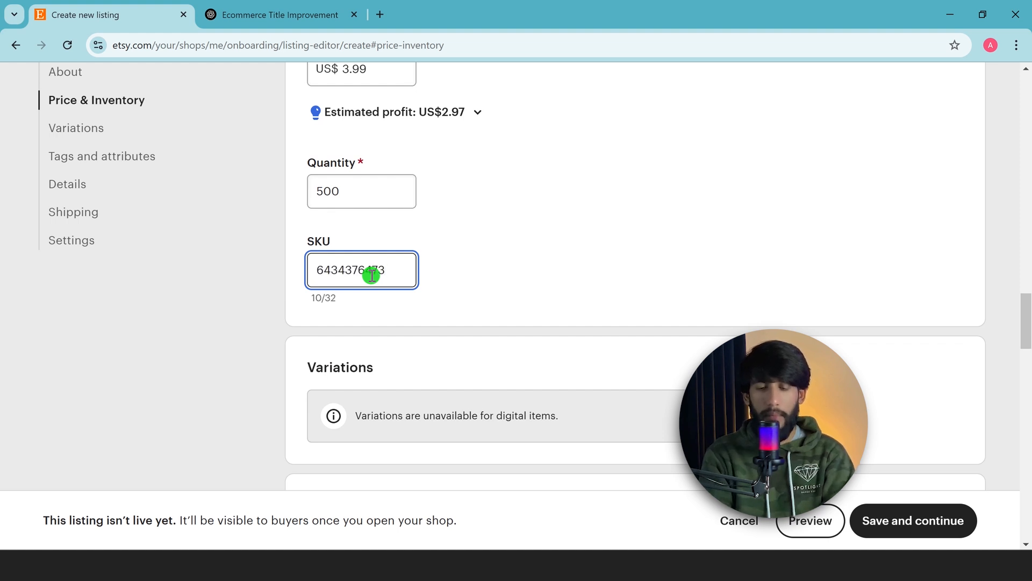
# Set the listing's primary color attribute to Black and its secondary color to Blue
pyautogui.scroll(-4, 508, 251)
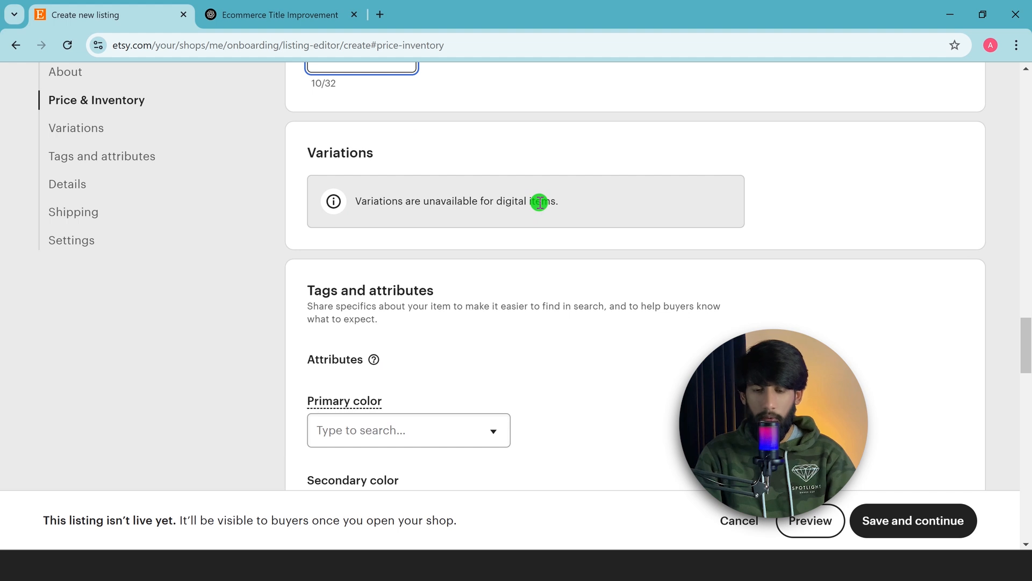
pyautogui.scroll(-3, 577, 277)
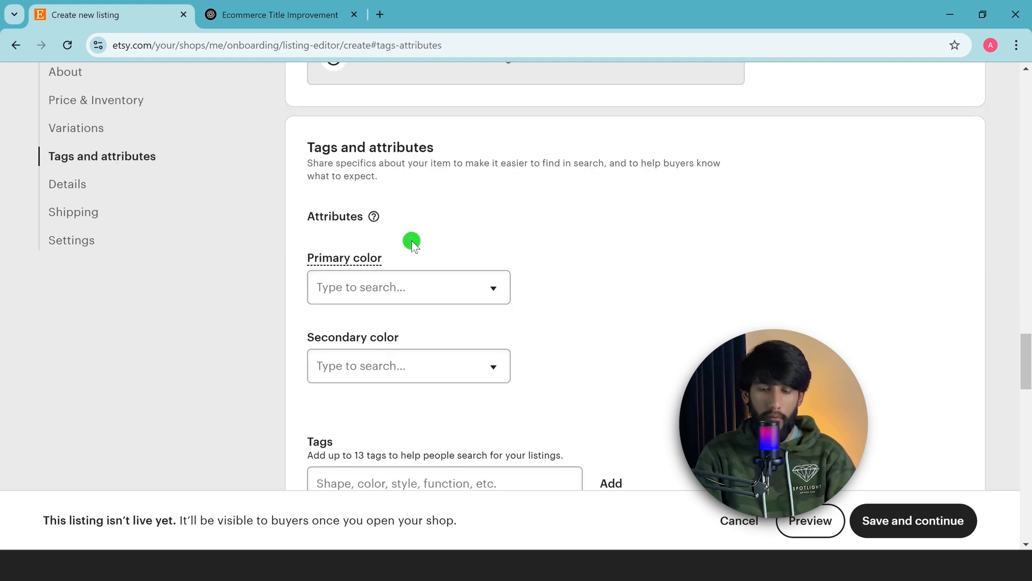
pyautogui.click(413, 290)
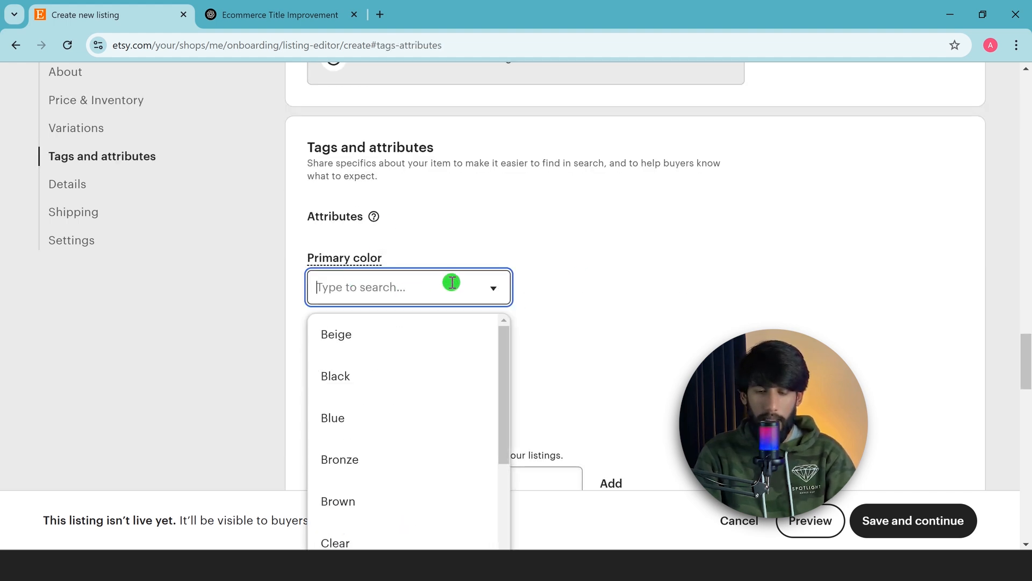
pyautogui.click(366, 381)
pyautogui.scroll(-1, 535, 294)
pyautogui.click(454, 294)
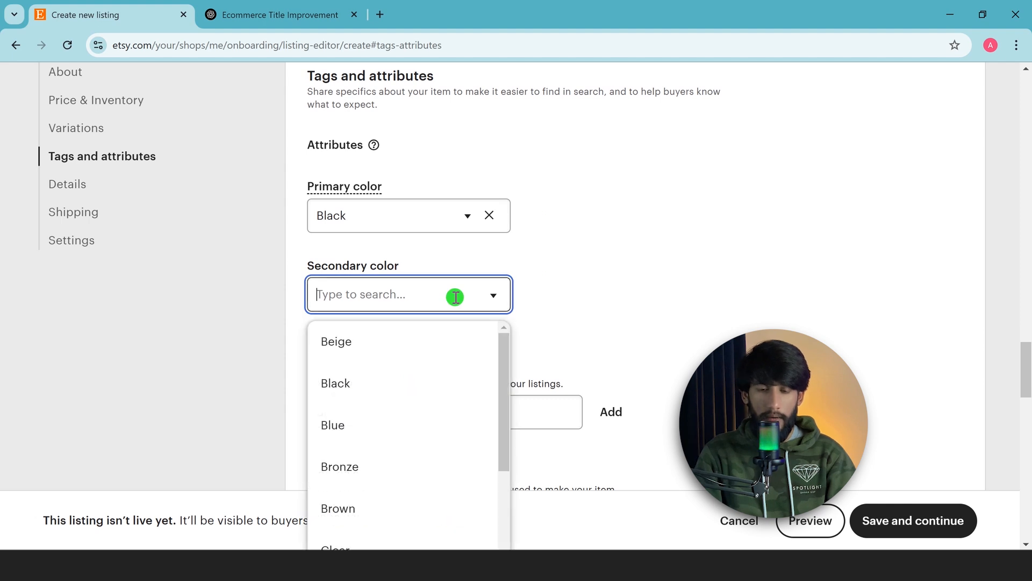
pyautogui.click(371, 424)
# Add the search tags Ecommerce and shopify to the listing
pyautogui.scroll(-4, 511, 302)
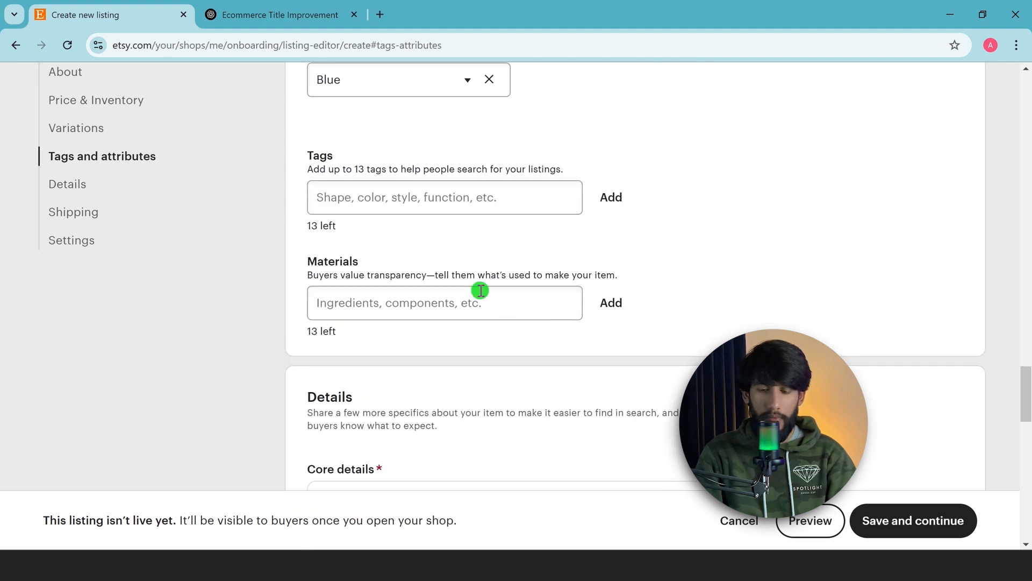
pyautogui.click(463, 211)
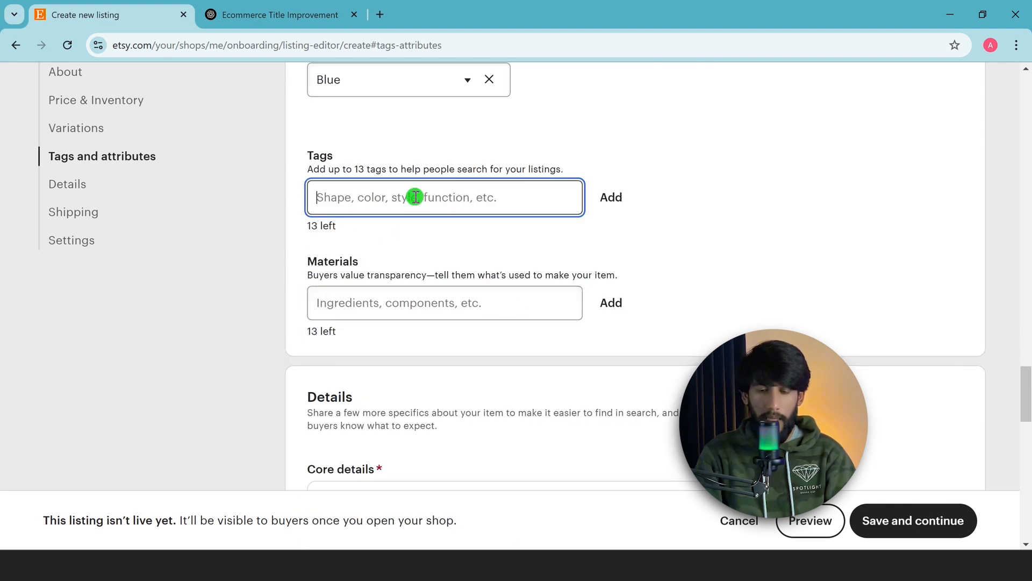
pyautogui.write('Ecommerce')
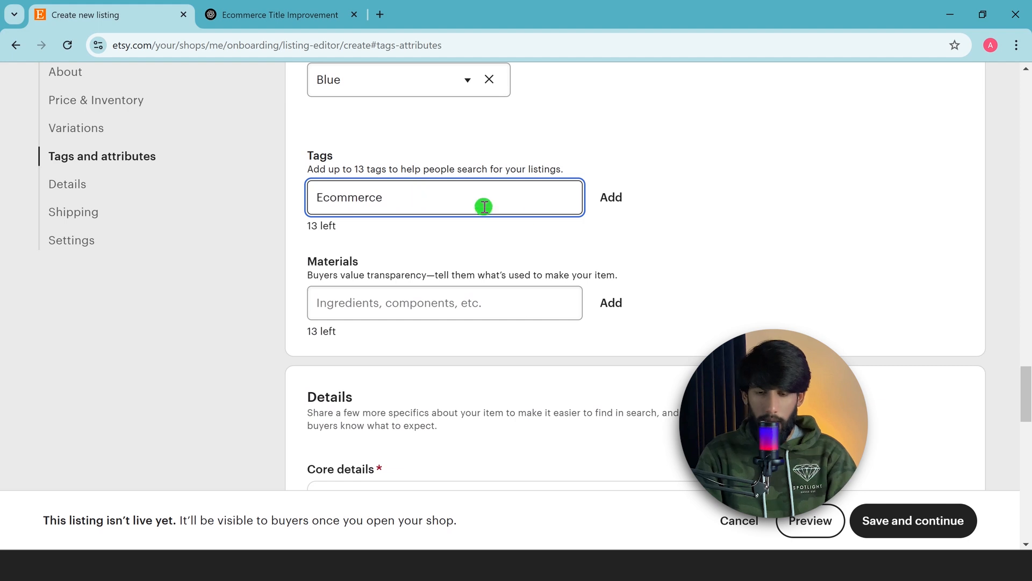
pyautogui.click(609, 198)
pyautogui.click(418, 198)
pyautogui.write('shopi')
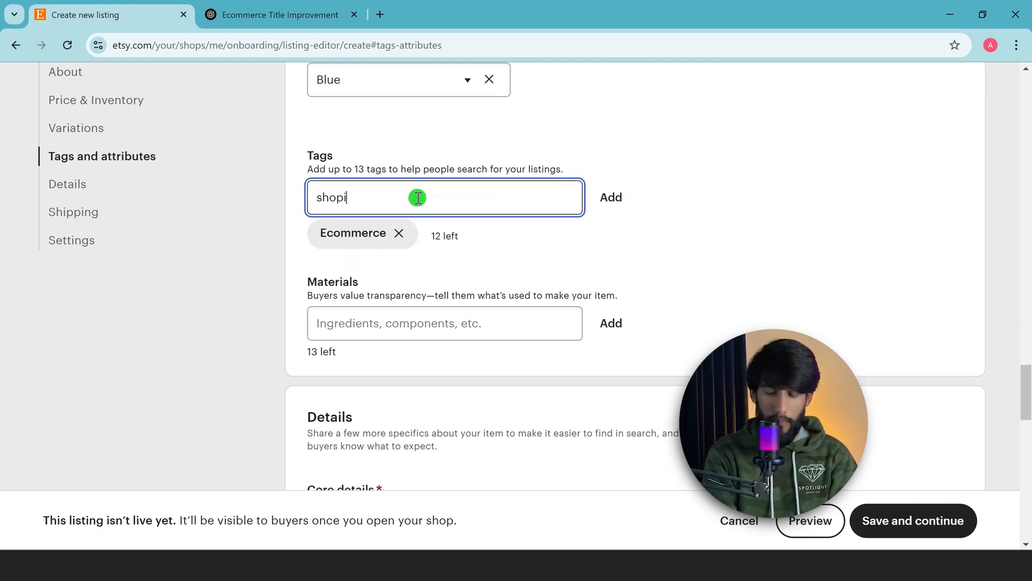
pyautogui.write('ft')
pyautogui.press('BackSpace')
pyautogui.write('y')
pyautogui.press('Return')
# Add the materials domian and store to the listing
pyautogui.scroll(-1, 352, 242)
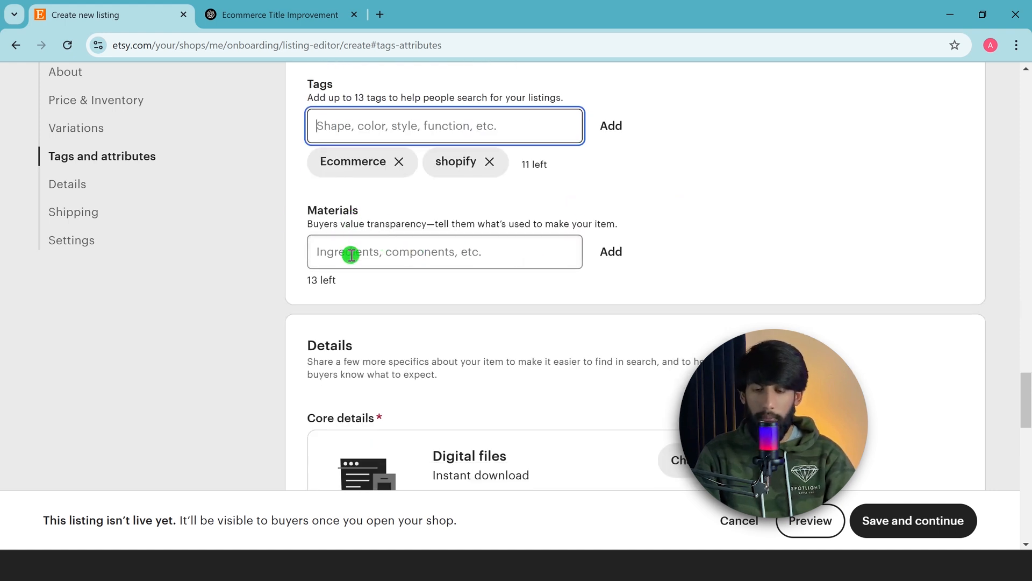
pyautogui.click(364, 250)
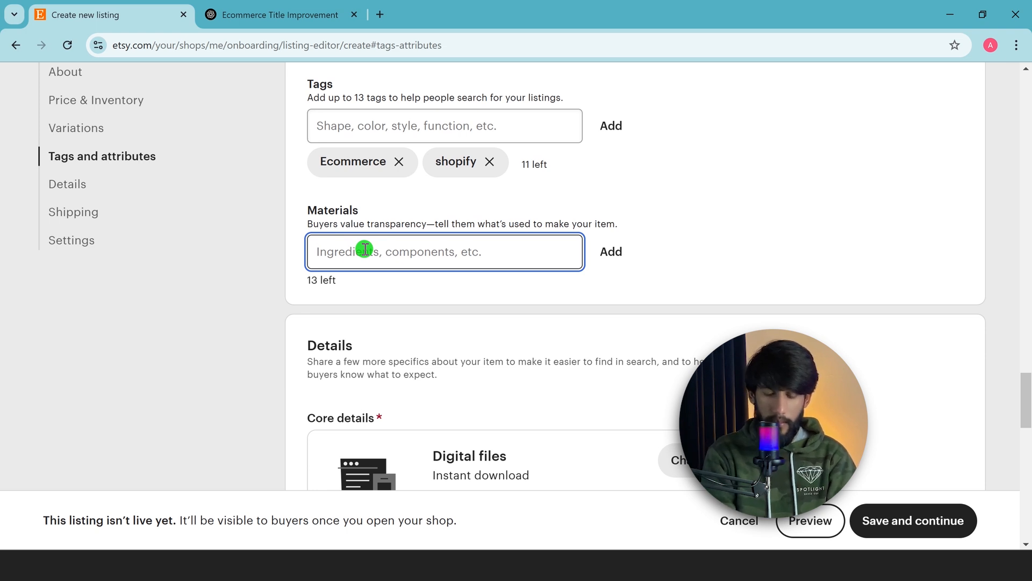
pyautogui.write('domian')
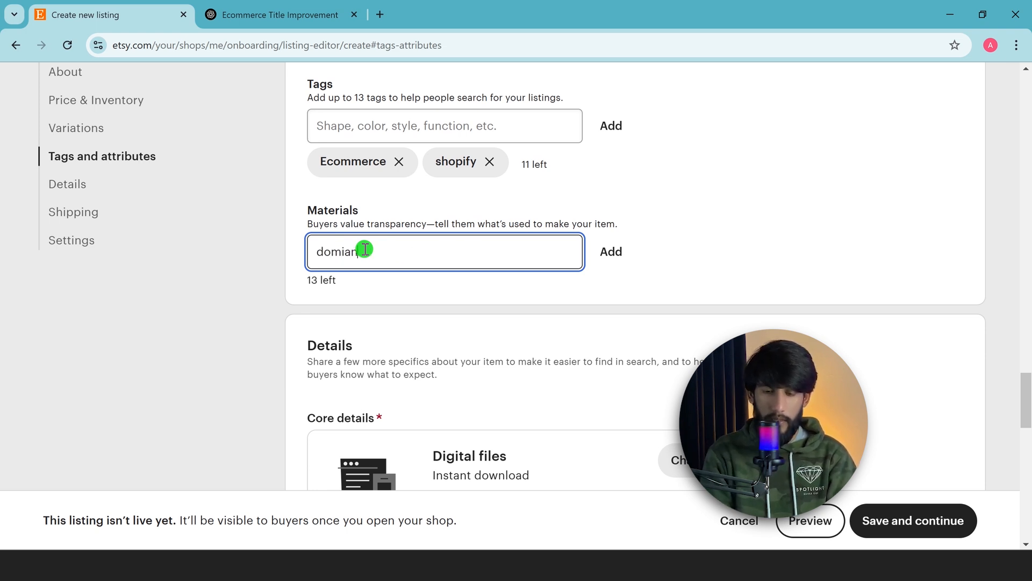
pyautogui.press('Return')
pyautogui.write('store')
pyautogui.press('Return')
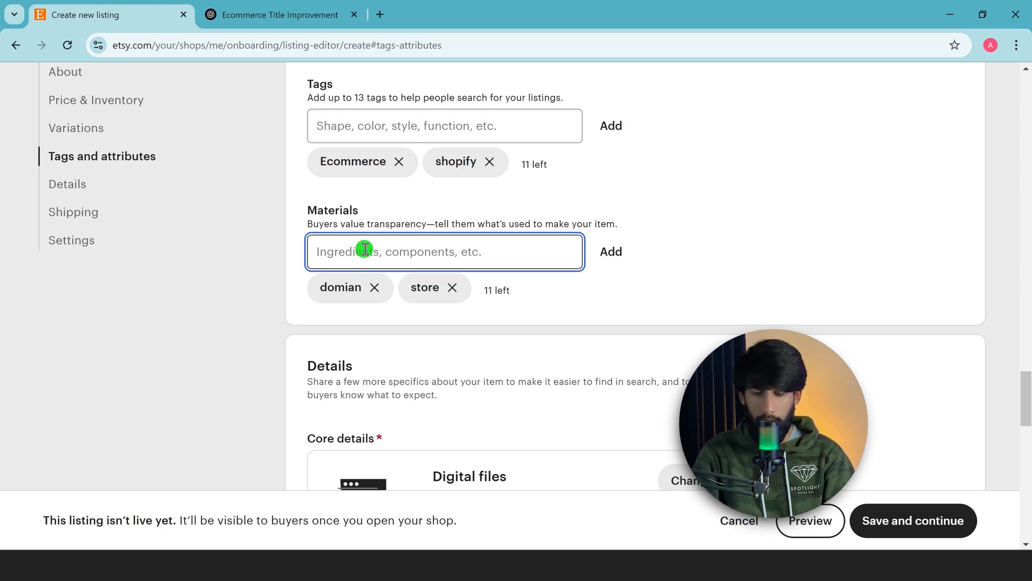
# Save the new listing and continue to the next setup stage
pyautogui.scroll(-3, 371, 258)
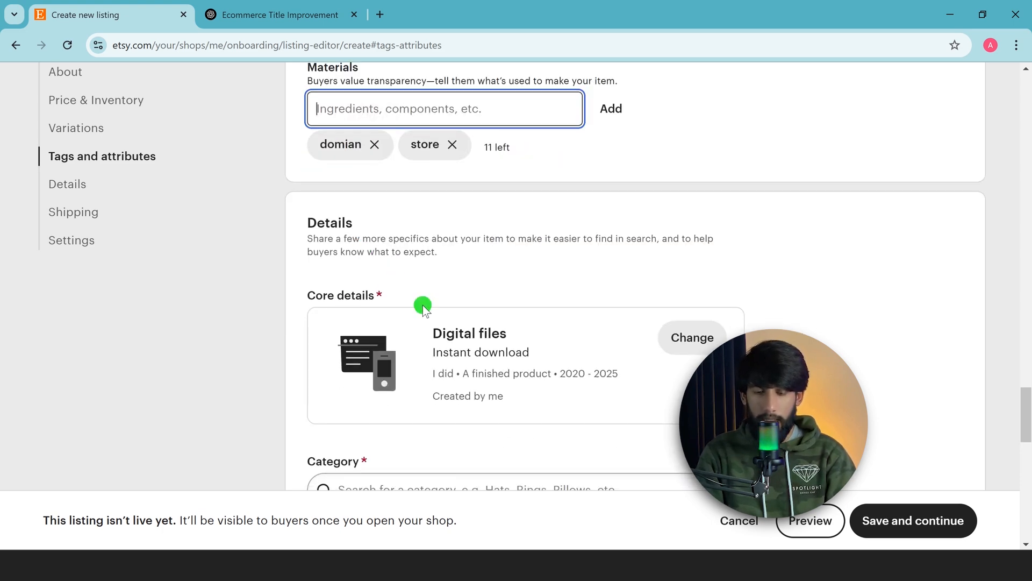
pyautogui.scroll(-5, 422, 305)
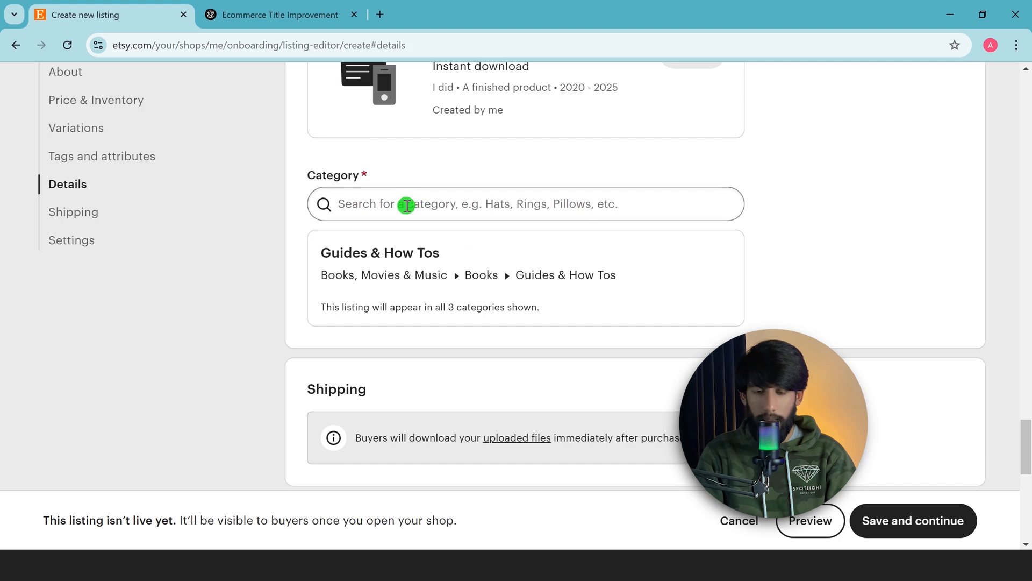
pyautogui.scroll(-10, 464, 269)
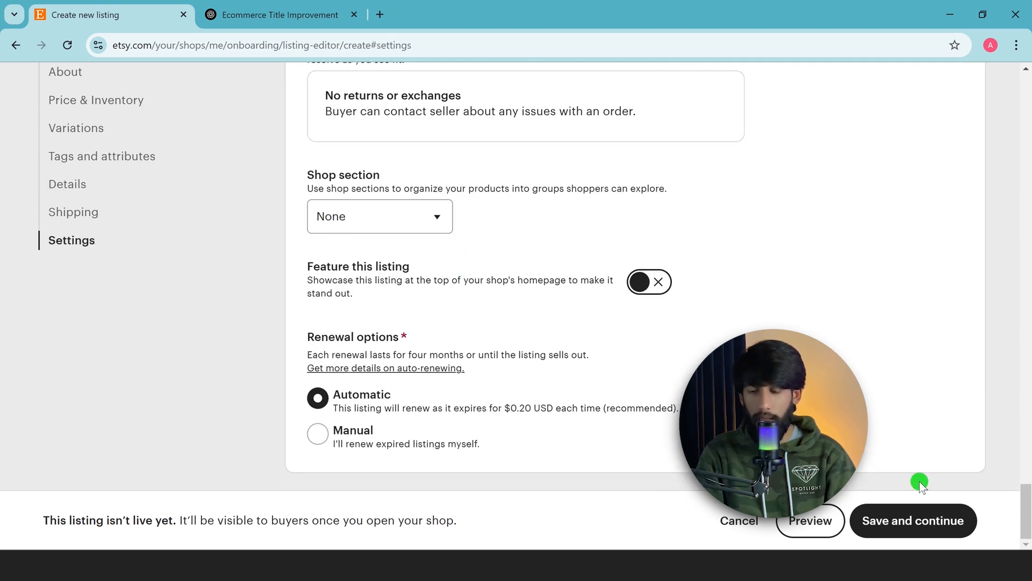
pyautogui.click(943, 530)
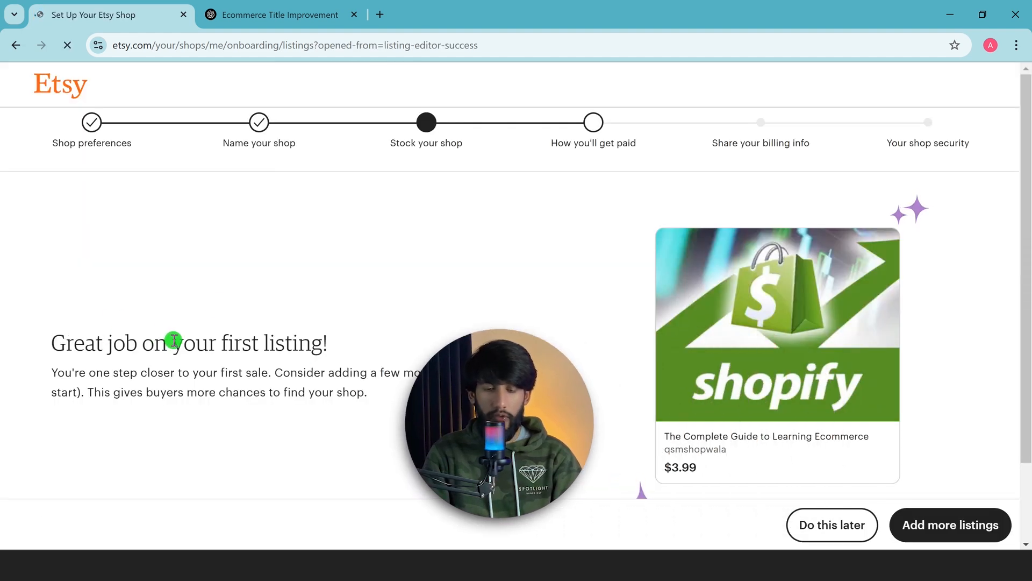
# Skip adding more listings for now and move on to the payment setup
pyautogui.scroll(-1, 436, 326)
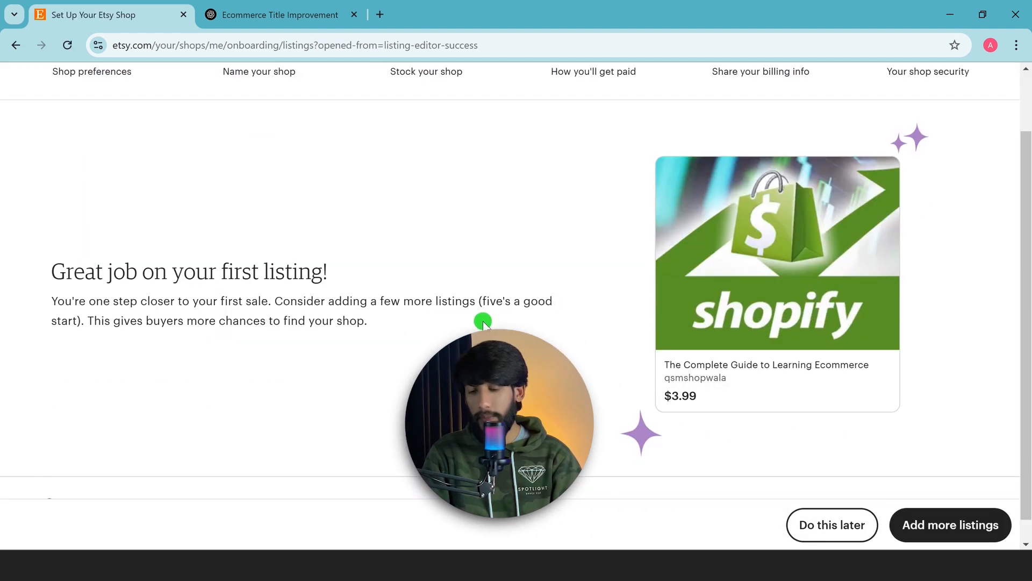
pyautogui.moveTo(755, 380)
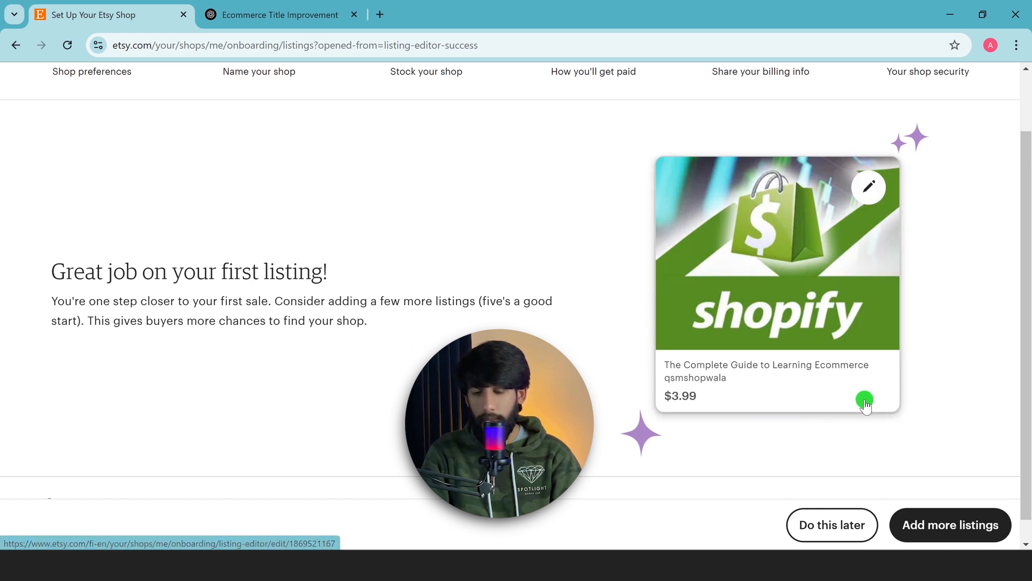
pyautogui.scroll(1, 692, 405)
pyautogui.scroll(-2, 682, 376)
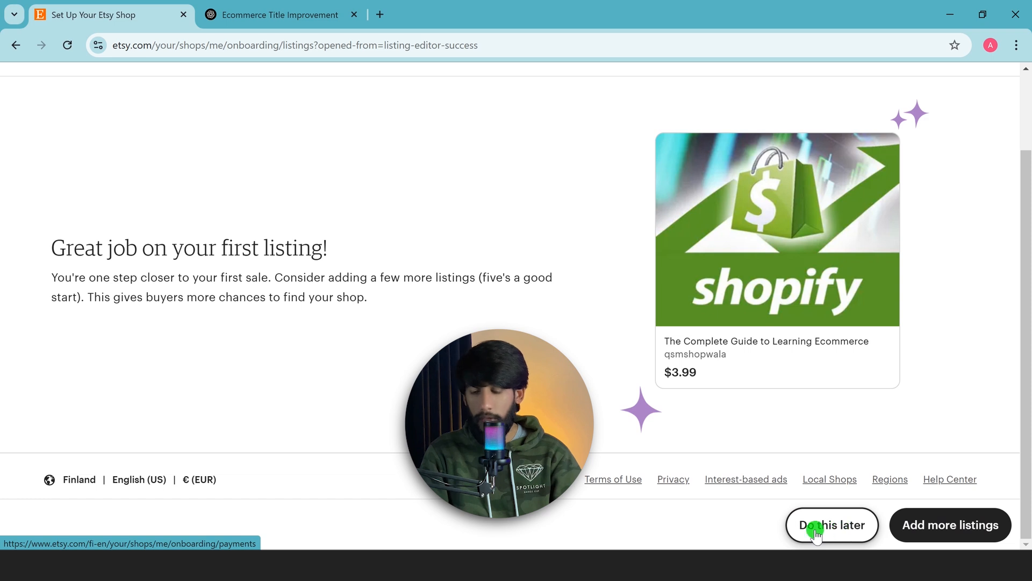
pyautogui.click(848, 525)
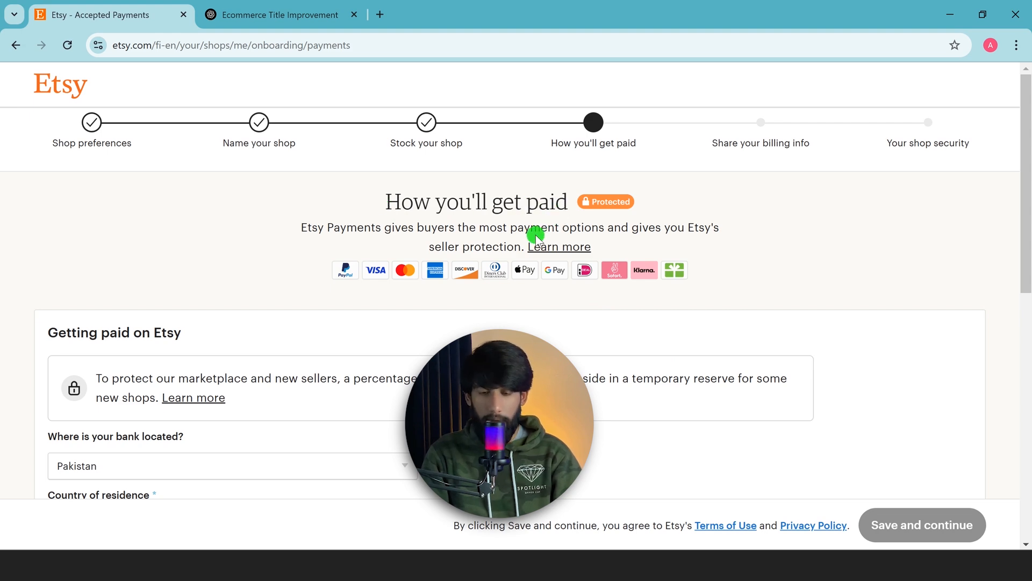
# Set the country of residence to Pakistan in the getting-paid section
pyautogui.scroll(-3, 425, 286)
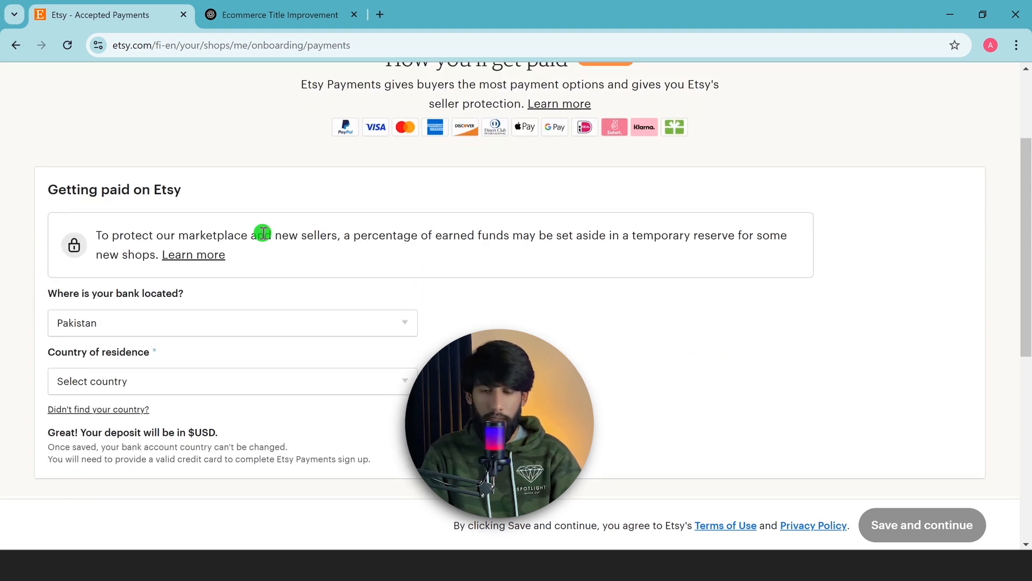
pyautogui.scroll(-2, 120, 201)
pyautogui.scroll(3, 406, 221)
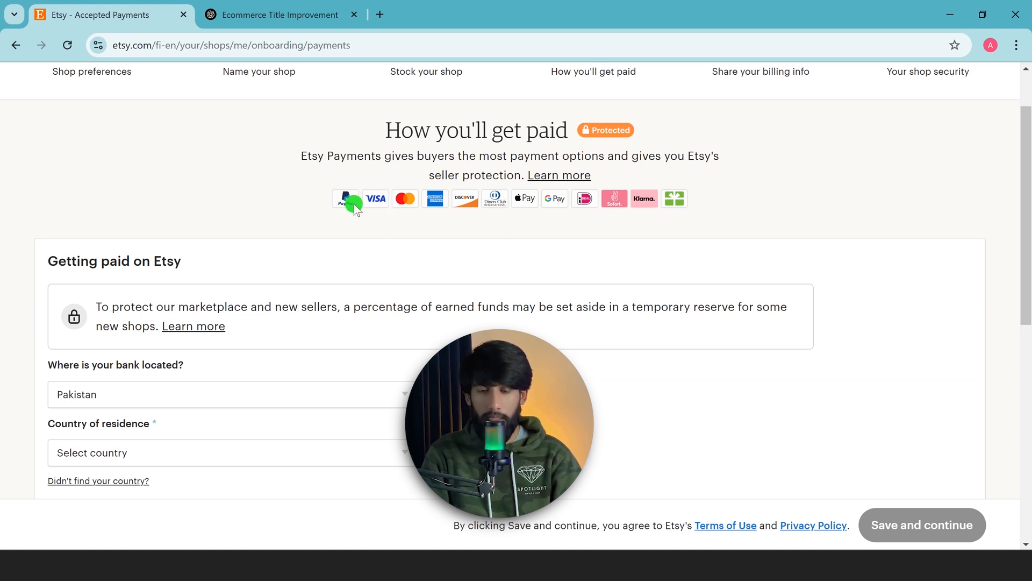
pyautogui.scroll(-1, 201, 218)
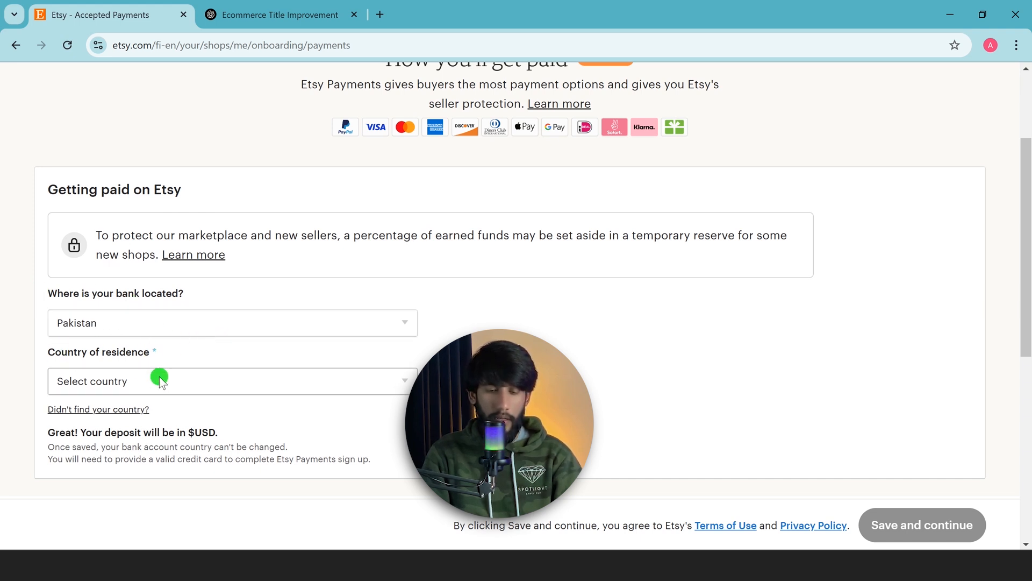
pyautogui.click(185, 382)
pyautogui.write('po')
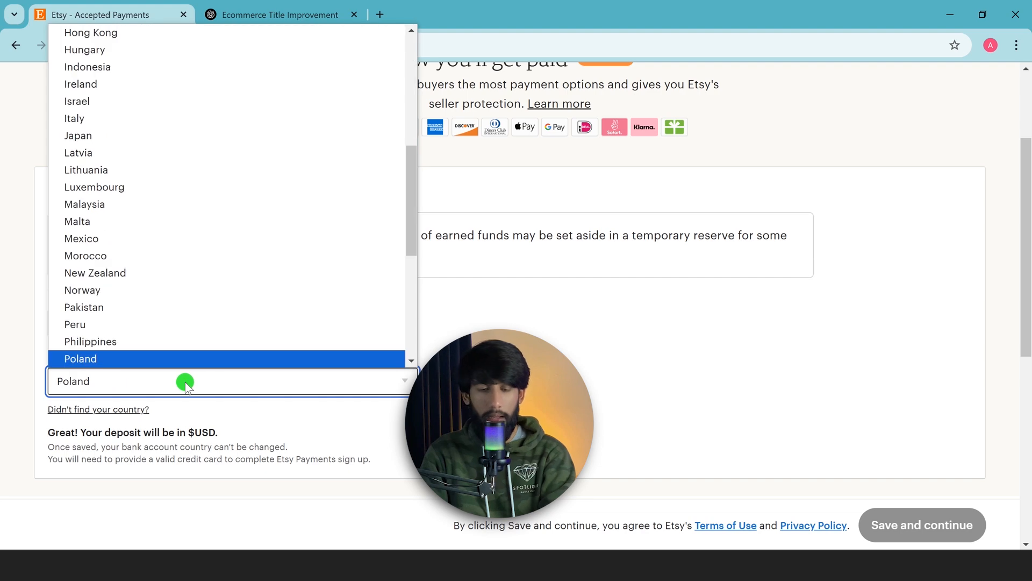
pyautogui.press('p')
pyautogui.press('p')
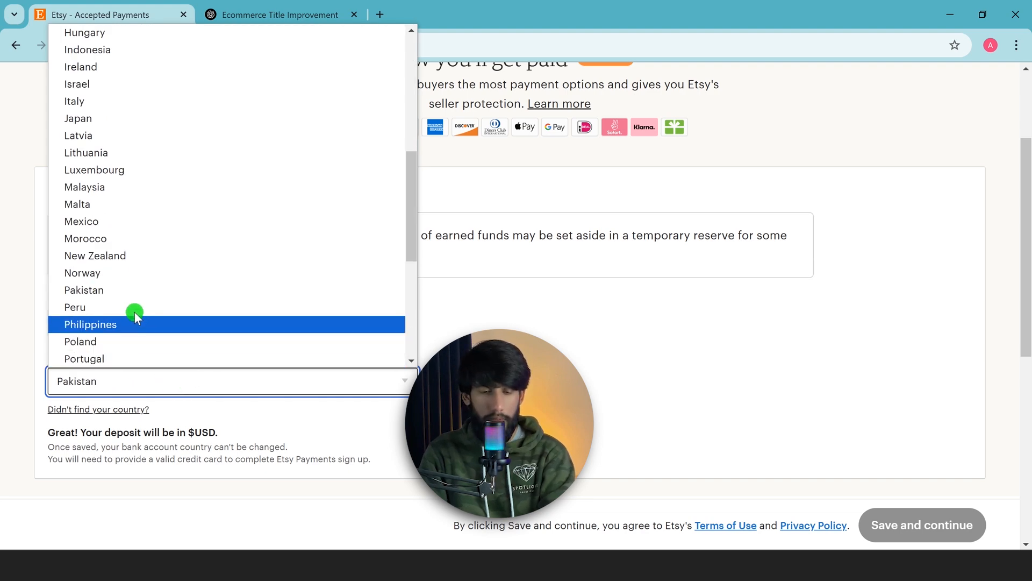
pyautogui.click(130, 295)
# Review the Etsy Payments setup requirements and the Payoneer account dashboard
pyautogui.scroll(-7, 419, 357)
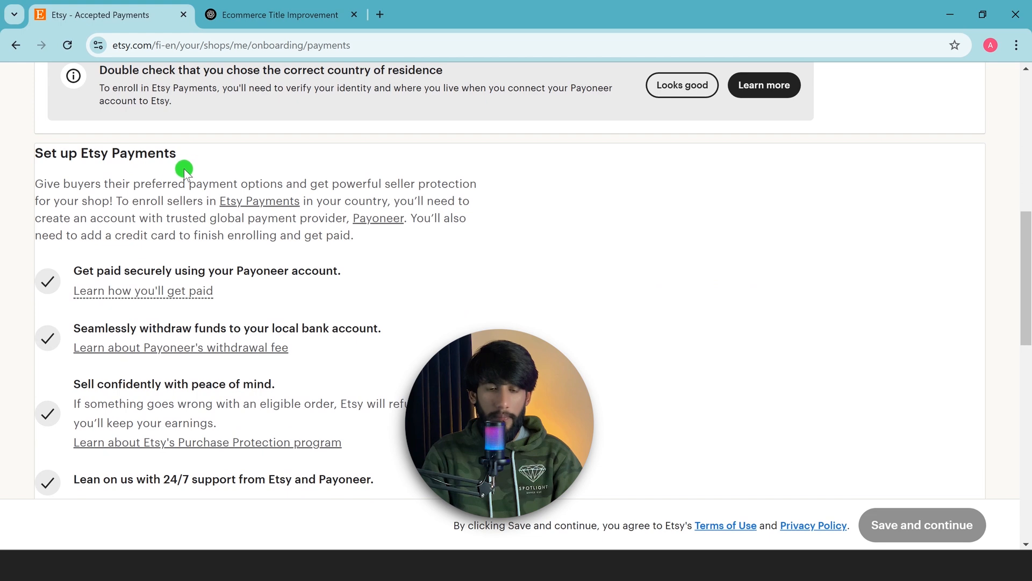
pyautogui.scroll(-2, 203, 177)
pyautogui.moveTo(340, 129); pyautogui.dragTo(96, 128)
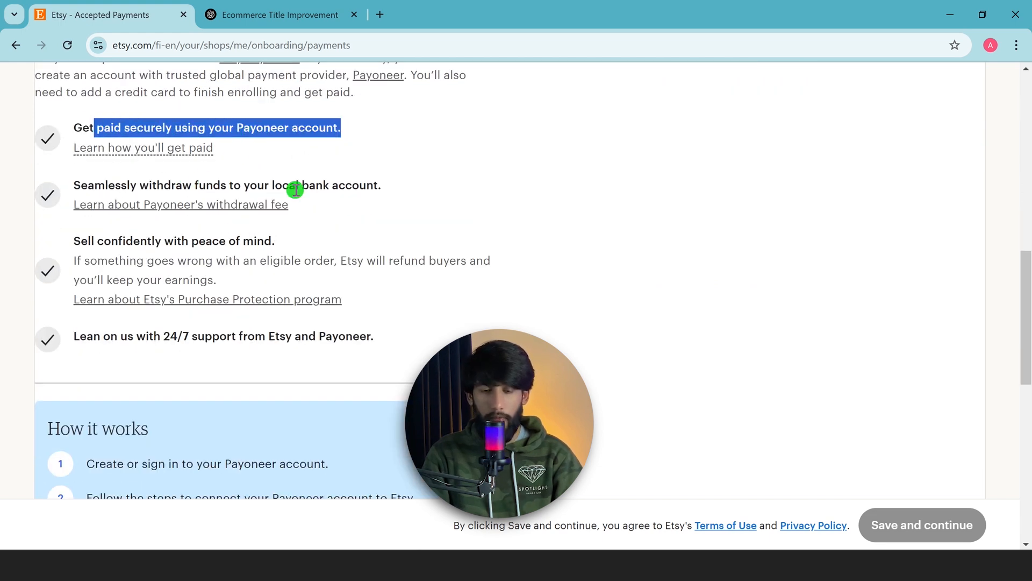
pyautogui.moveTo(413, 188); pyautogui.dragTo(92, 181)
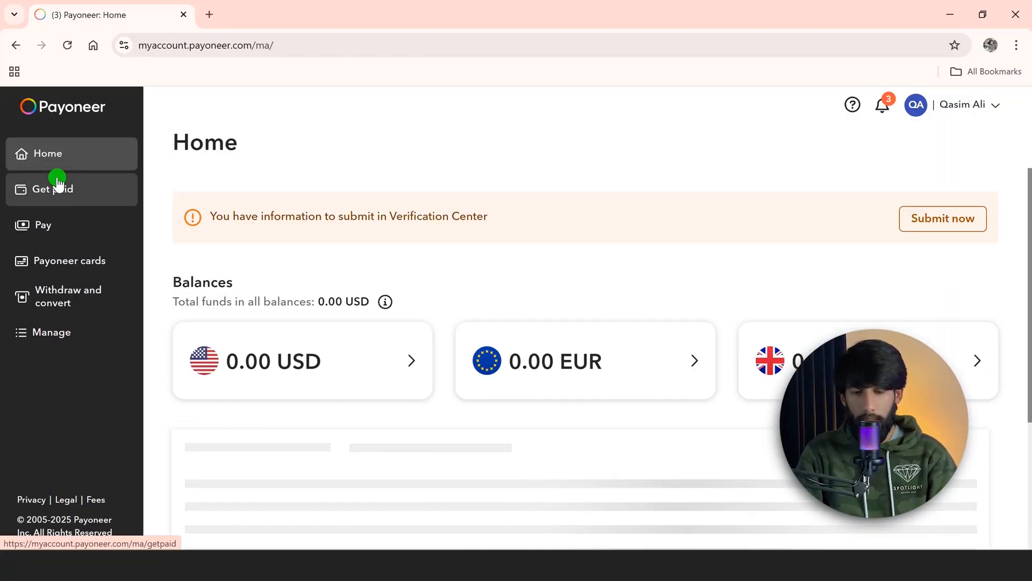
pyautogui.scroll(-3, 449, 242)
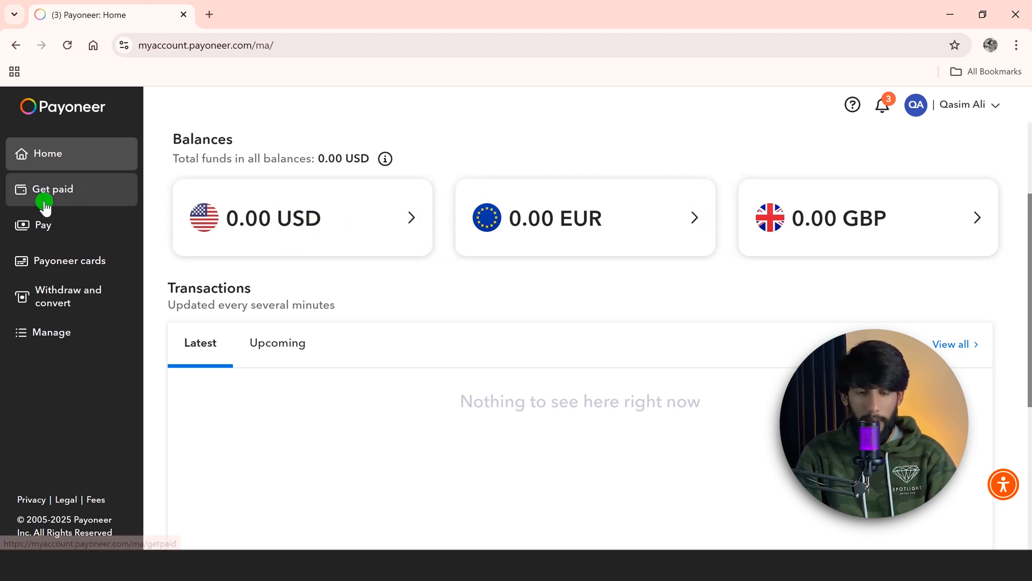
pyautogui.scroll(-3, 385, 319)
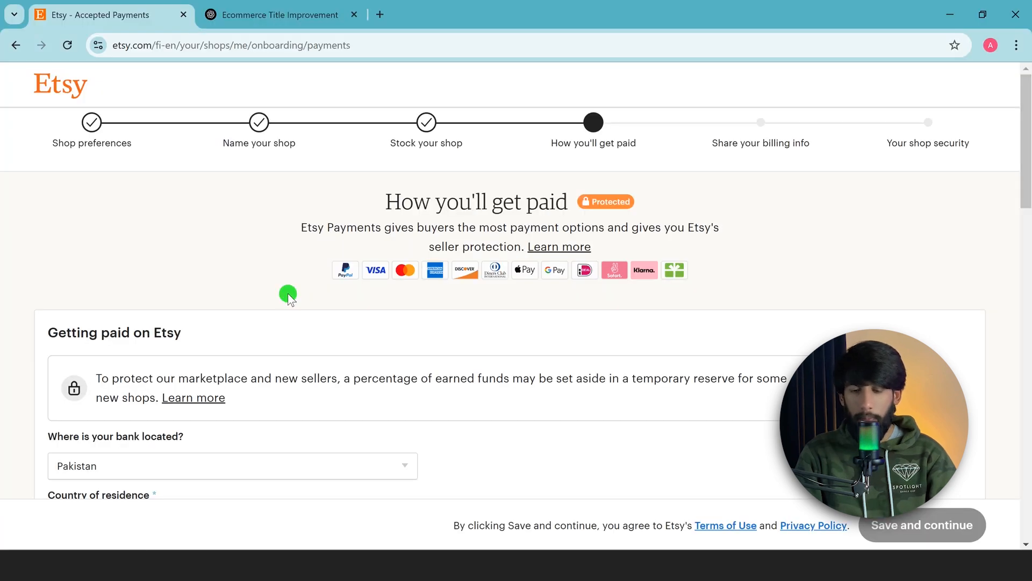
pyautogui.scroll(-5, 302, 295)
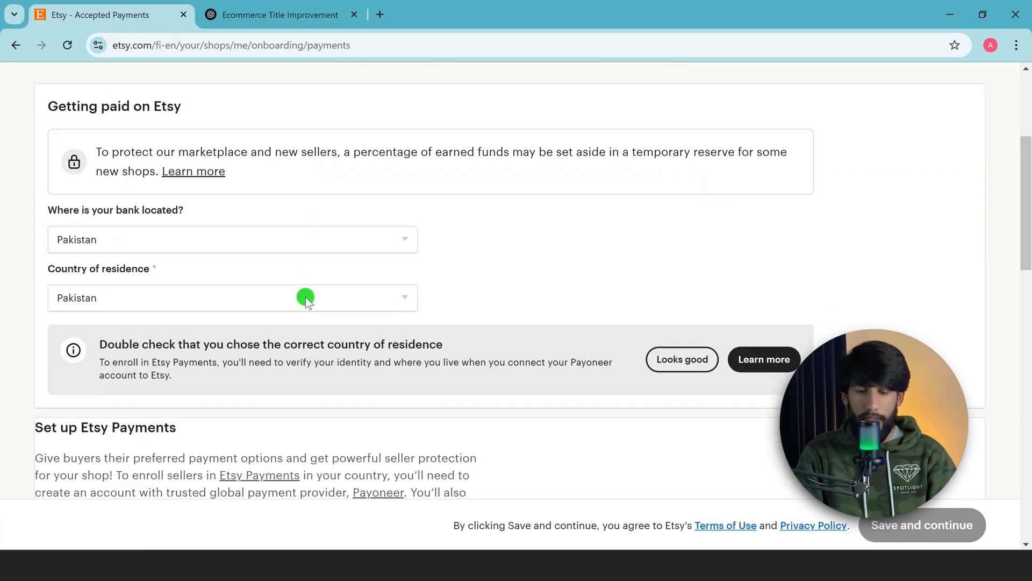
pyautogui.scroll(-15, 305, 298)
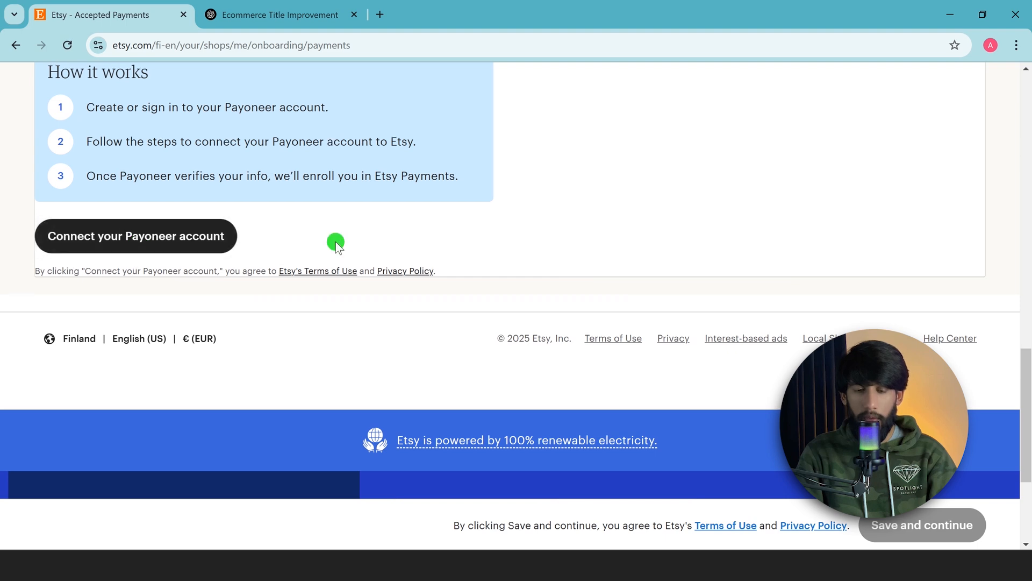
pyautogui.scroll(20, 416, 266)
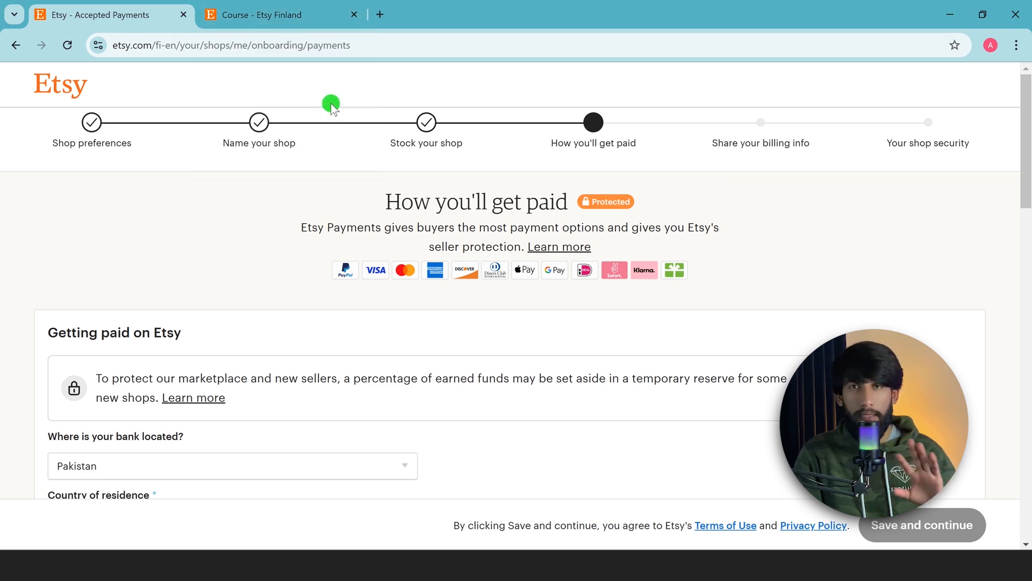
# Switch to the Etsy search results for course and open the 6000+ Aesthetic Faceless Video Reels listing
pyautogui.click(298, 10)
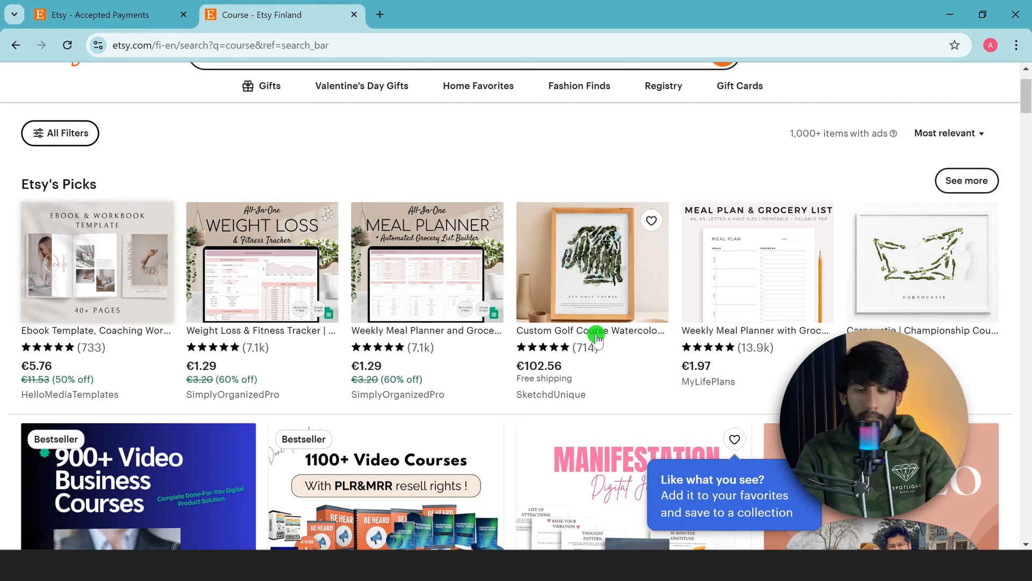
pyautogui.scroll(2, 445, 189)
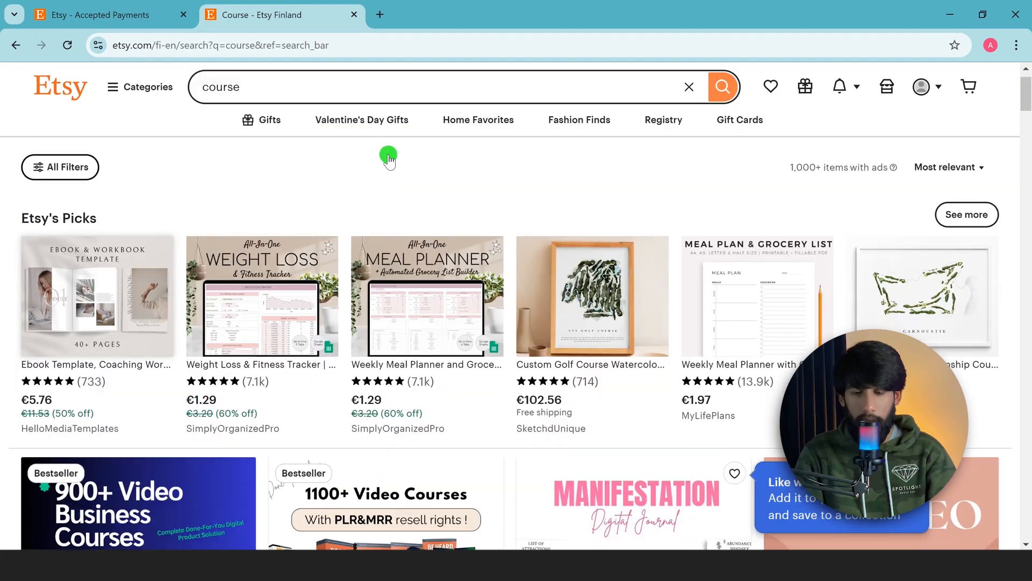
pyautogui.scroll(-15, 388, 156)
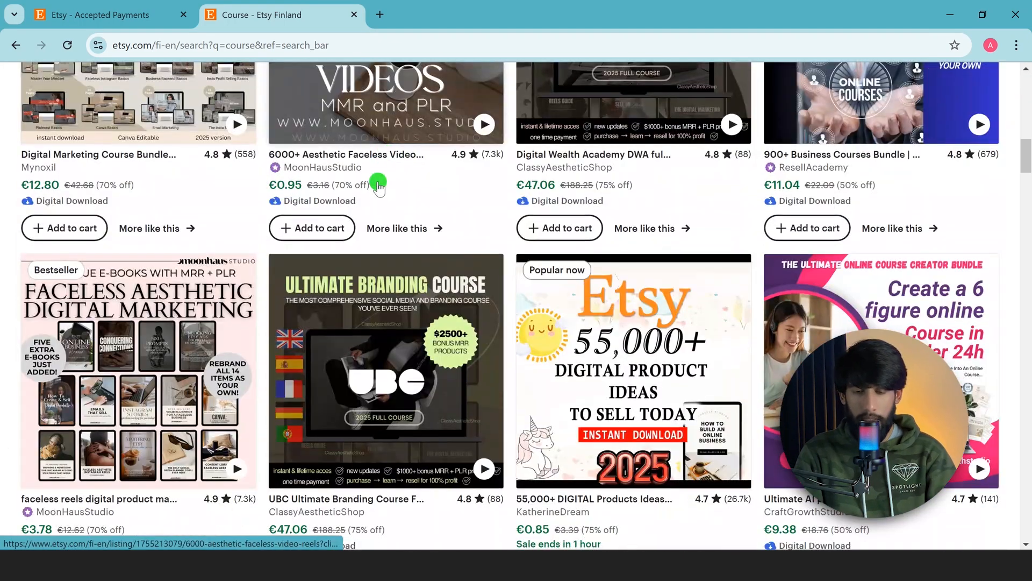
pyautogui.click(336, 202)
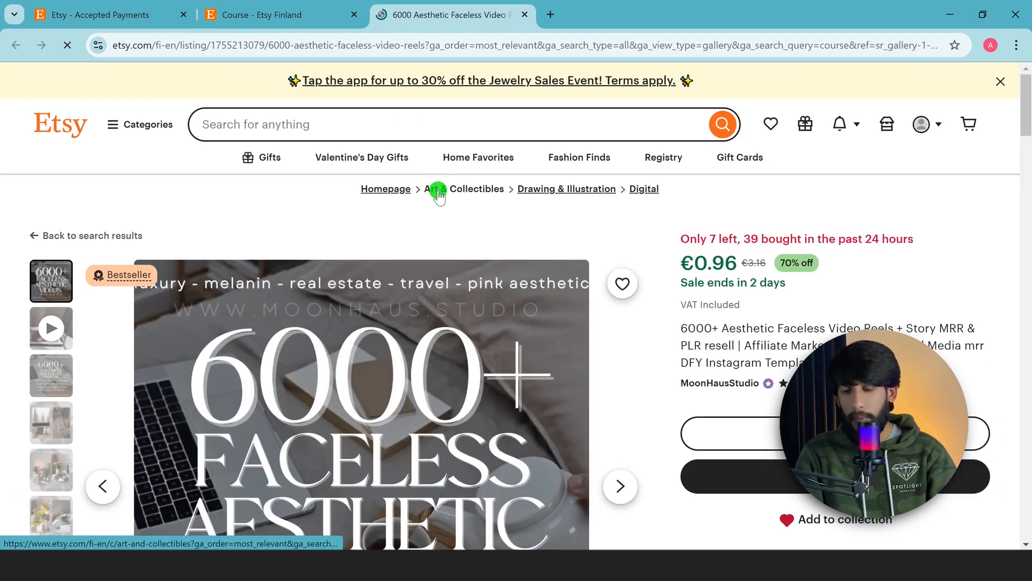
# Browse the listing's images, details and reviews
pyautogui.scroll(-3, 328, 235)
pyautogui.scroll(-2, 328, 234)
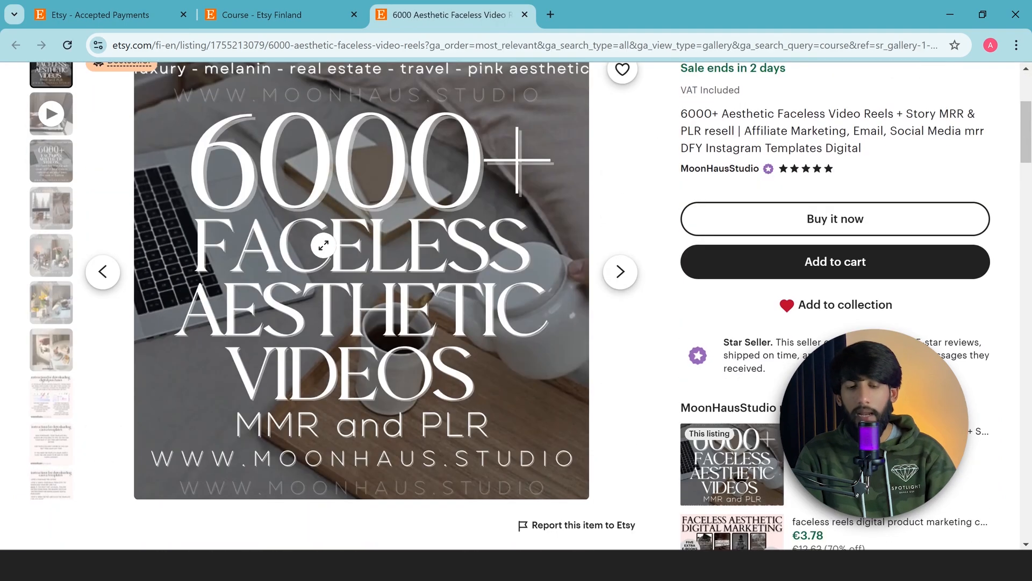
pyautogui.scroll(4, 86, 333)
pyautogui.click(39, 264)
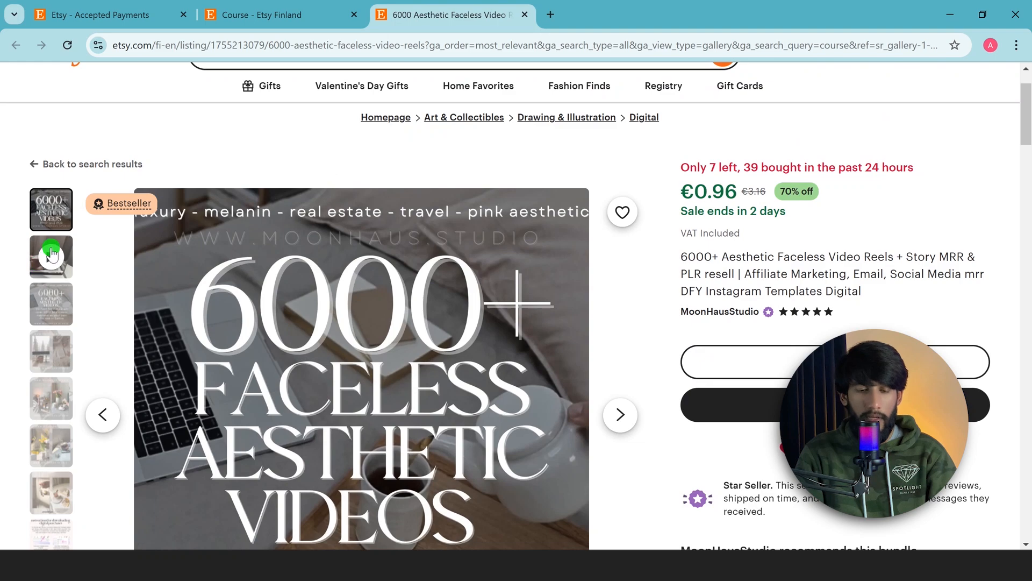
pyautogui.click(51, 303)
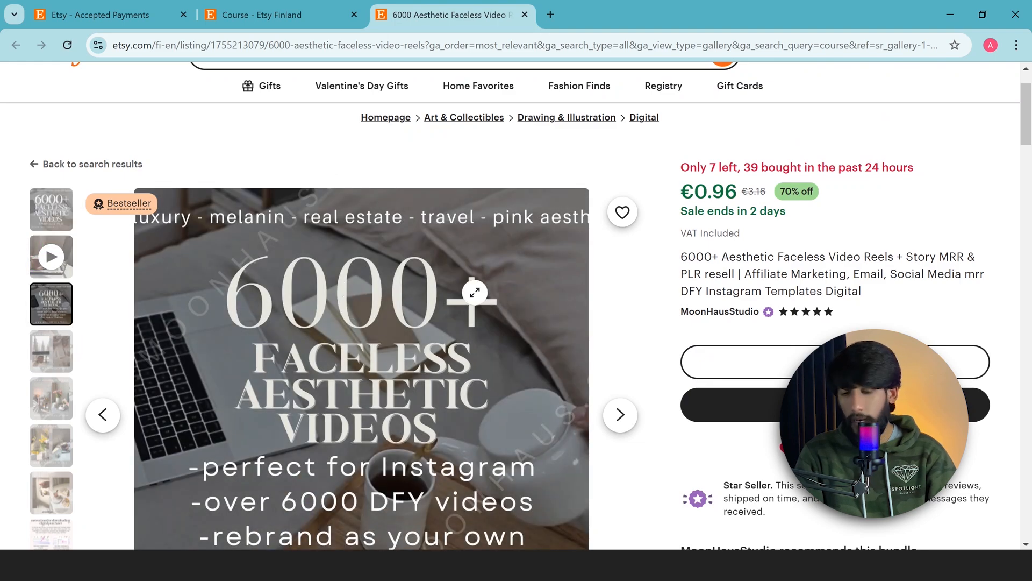
pyautogui.click(797, 353)
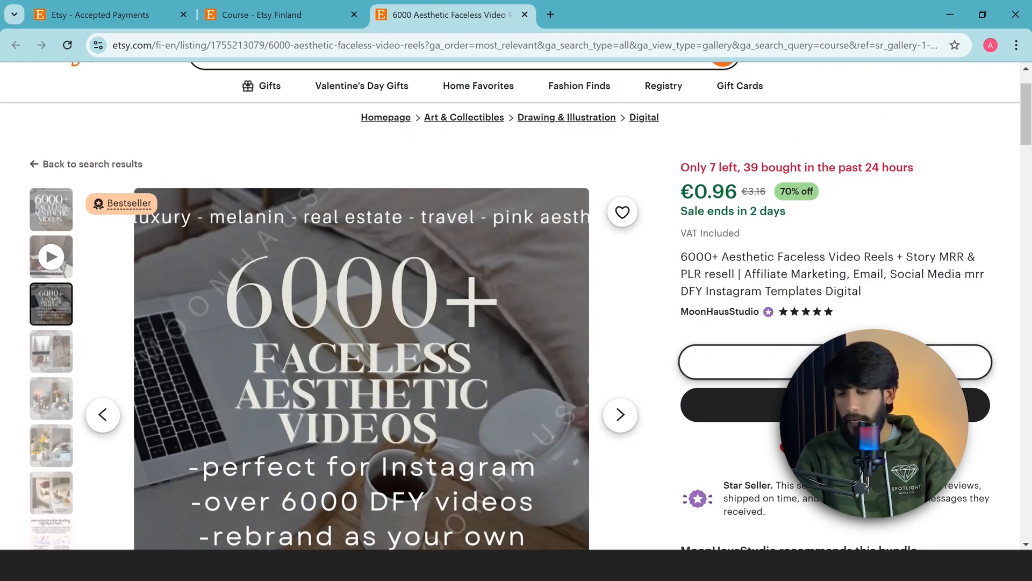
pyautogui.scroll(-2, 727, 348)
pyautogui.scroll(-7, 728, 348)
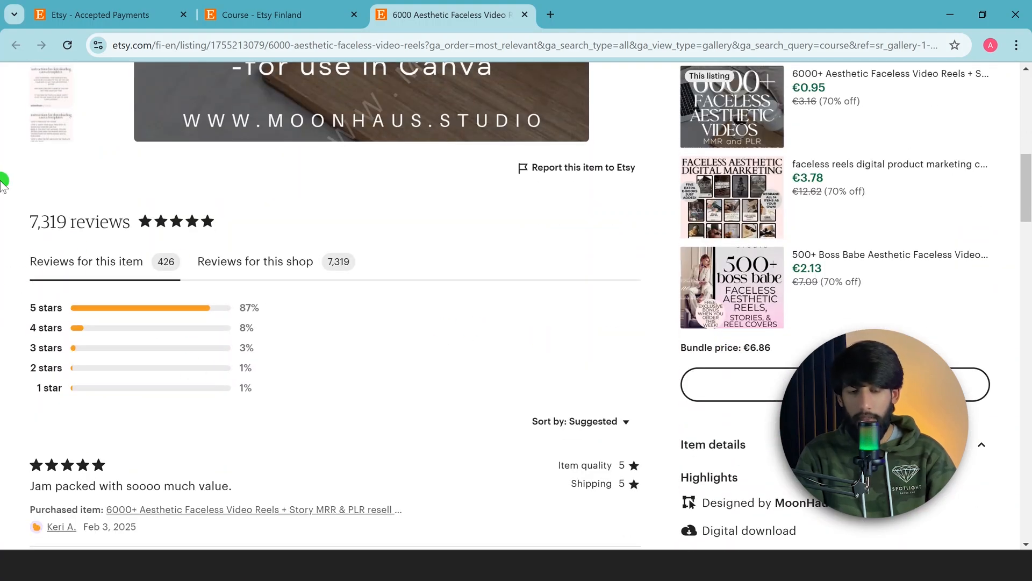
pyautogui.scroll(-5, 647, 266)
pyautogui.scroll(15, 452, 255)
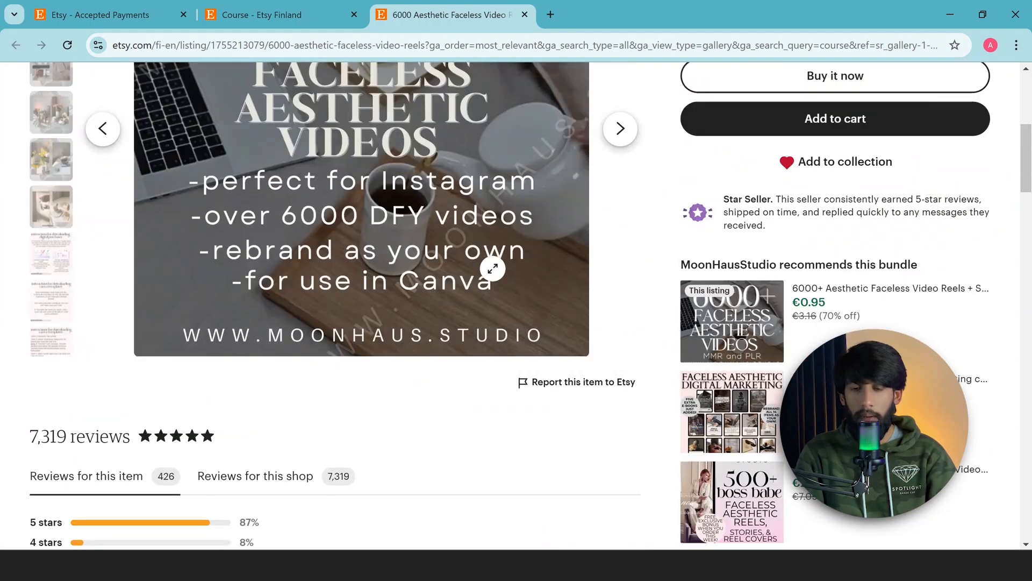